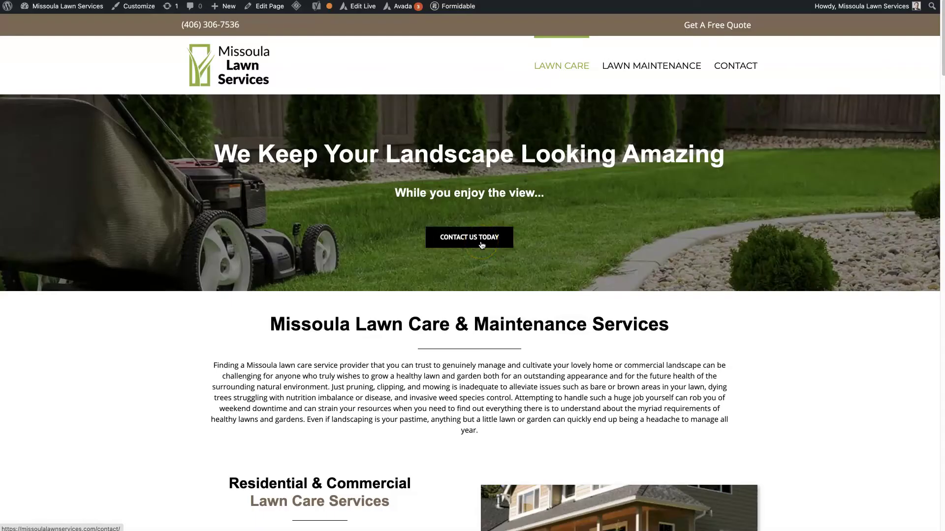
Open the homepage's page editor in a new browser tab.
{"action": "left_click", "coordinate": [847, 354]}
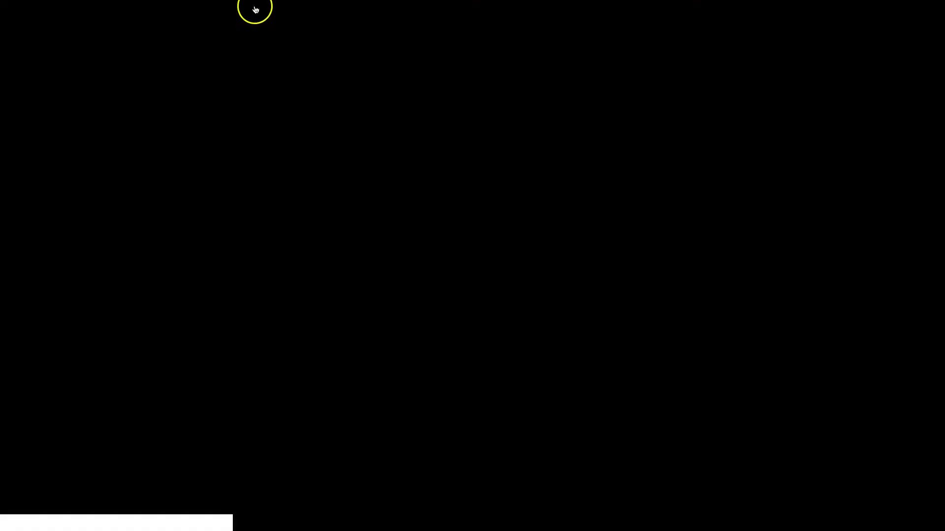
{"action": "right_click", "coordinate": [268, 7]}
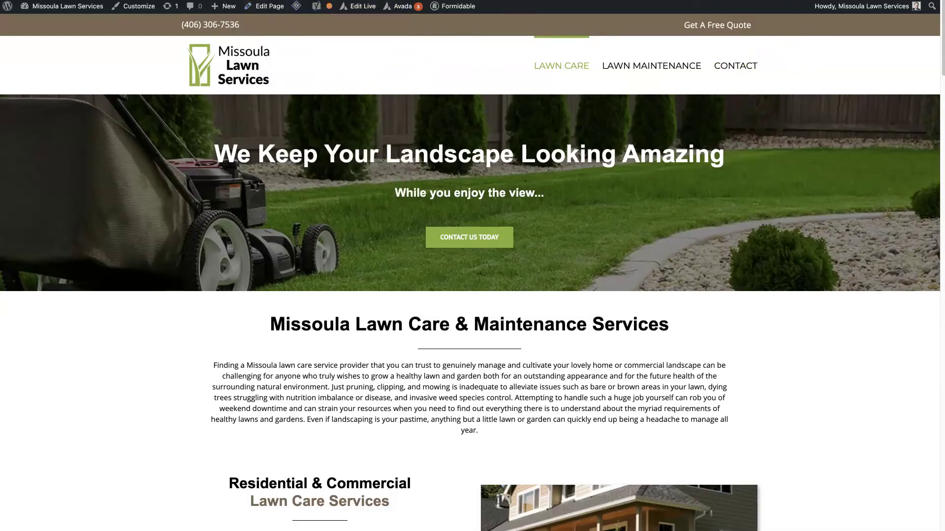
{"action": "key", "text": "ctrl+Tab"}
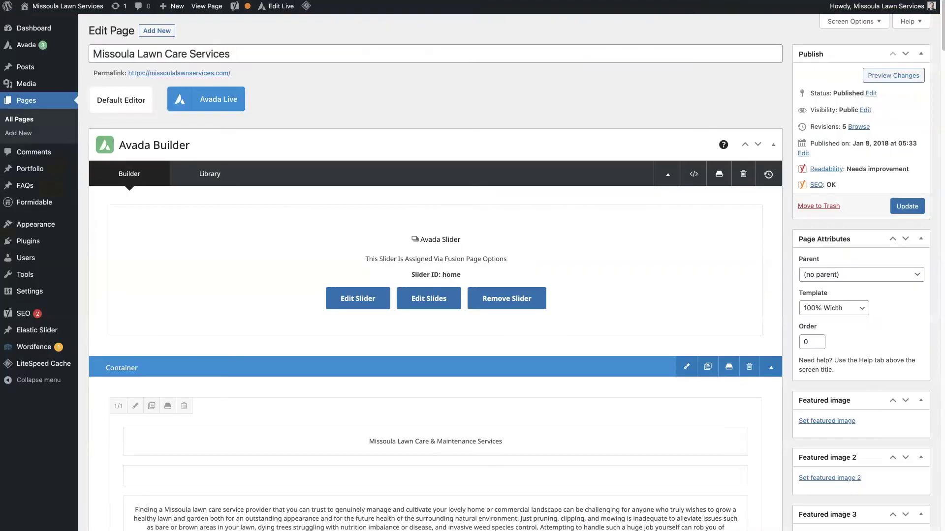
{"action": "left_click", "coordinate": [628, 93]}
Bring up the Sliders section of the page's Avada Page Options.
{"action": "left_click_drag", "start_coordinate": [419, 240], "coordinate": [465, 241]}
{"action": "left_click", "coordinate": [463, 240]}
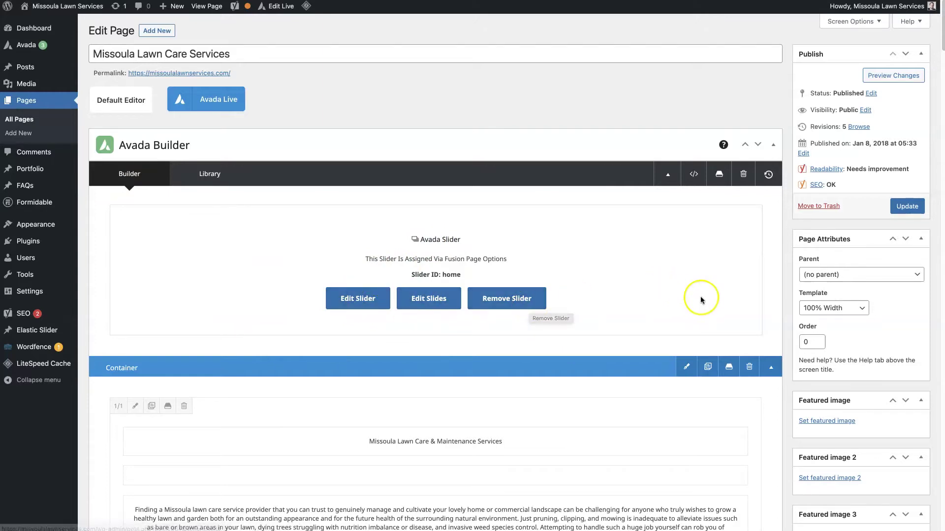
{"action": "scroll", "coordinate": [704, 315], "scroll_direction": "down", "scroll_amount": 20}
{"action": "scroll", "coordinate": [711, 301], "scroll_direction": "down", "scroll_amount": 20}
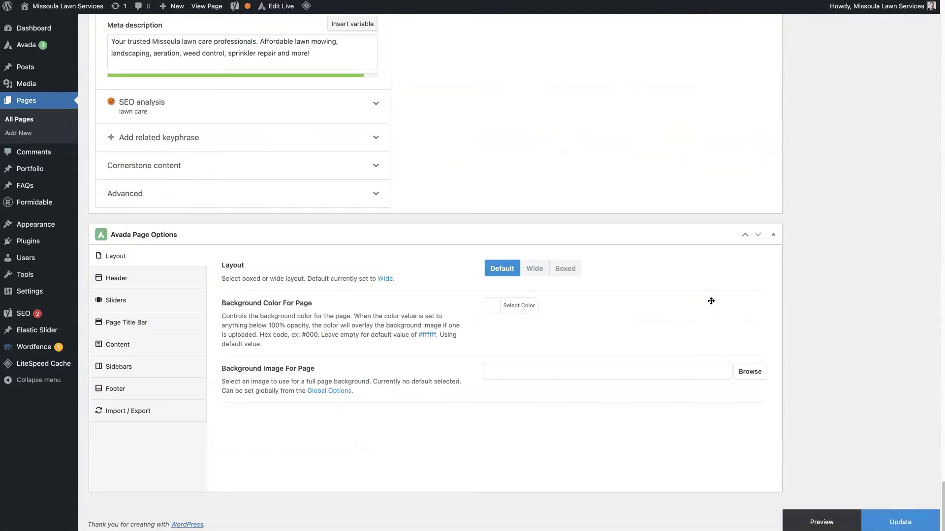
{"action": "left_click", "coordinate": [129, 301]}
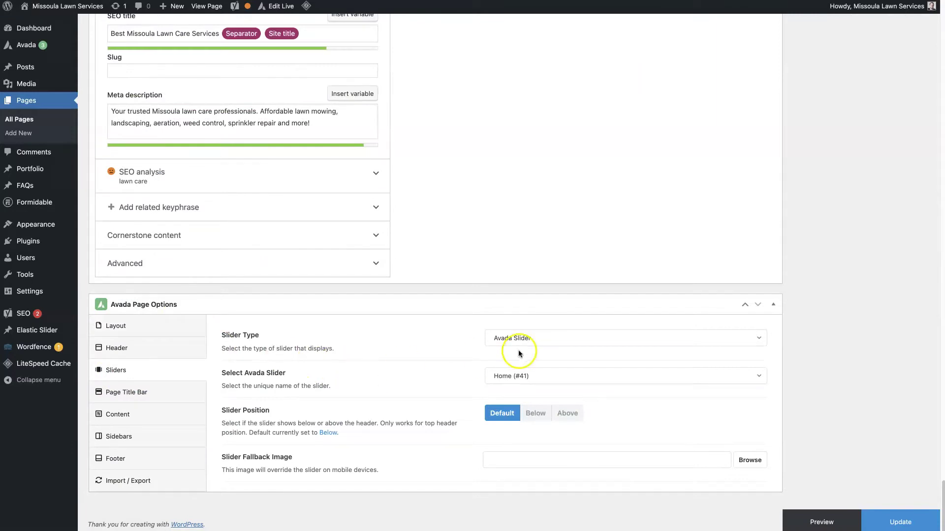
Keep slider type Avada Slider with the Home (#41) slider and update the page.
{"action": "left_click", "coordinate": [515, 339]}
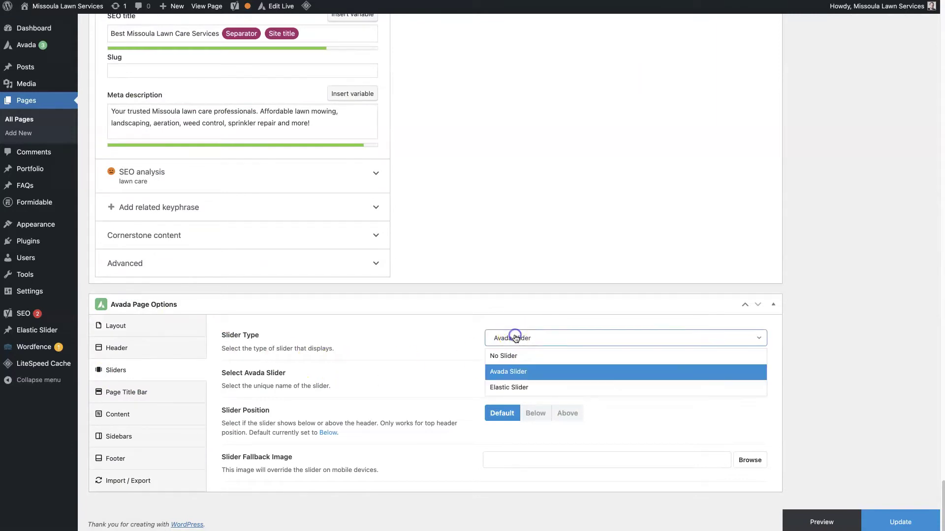
{"action": "left_click", "coordinate": [529, 374]}
{"action": "left_click", "coordinate": [534, 377]}
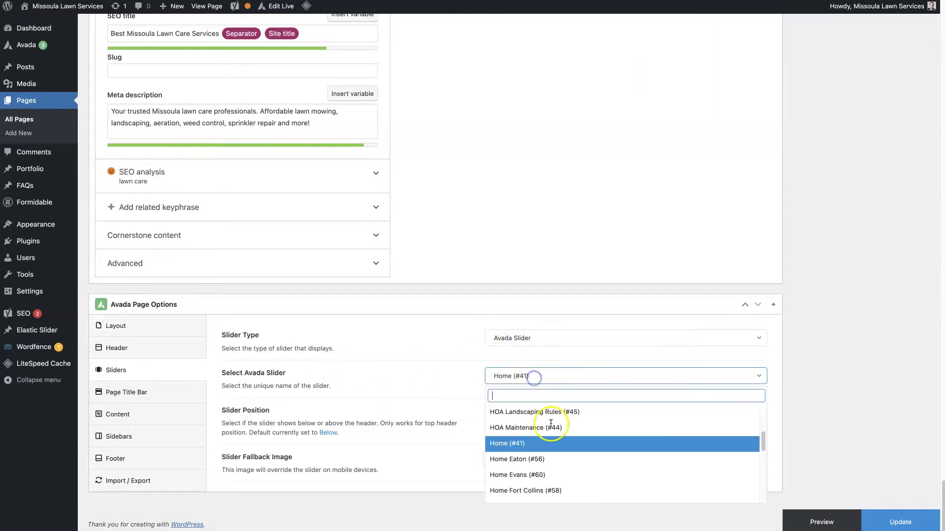
{"action": "scroll", "coordinate": [536, 482], "scroll_direction": "up", "scroll_amount": 4}
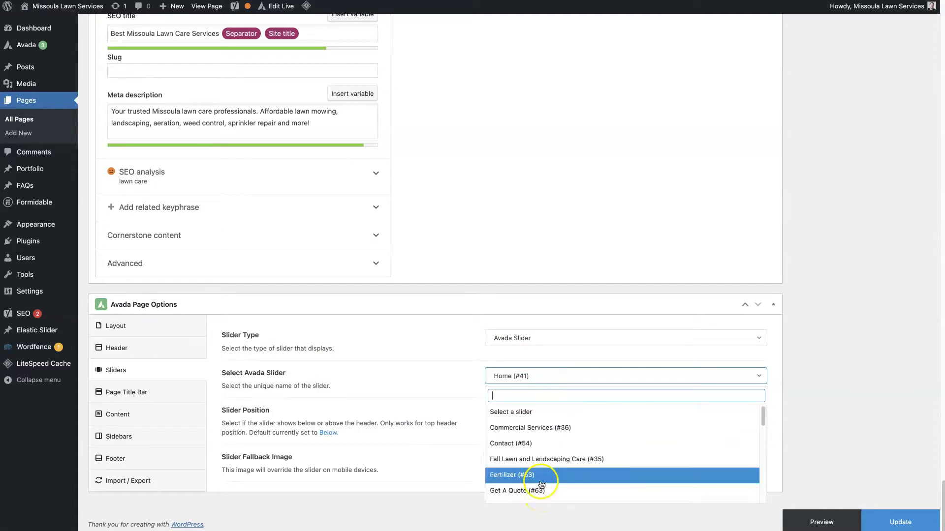
{"action": "left_click", "coordinate": [849, 374]}
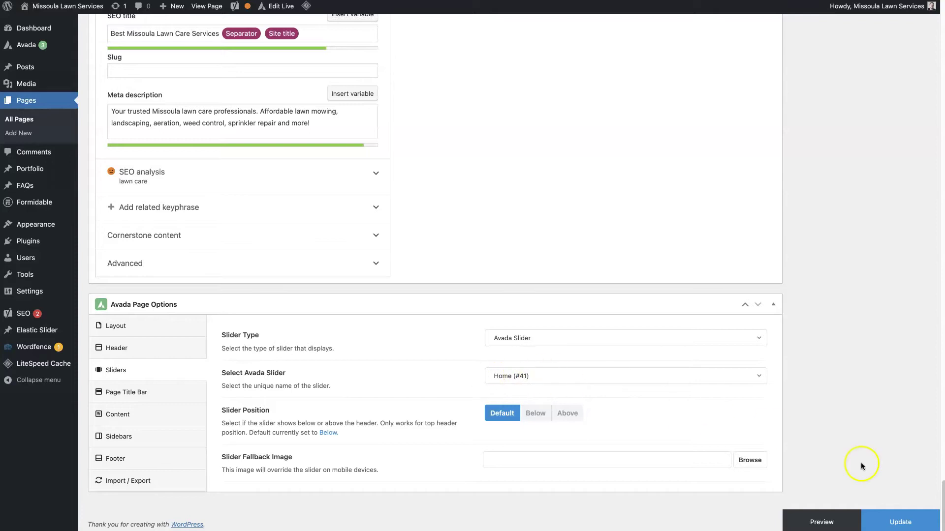
{"action": "left_click", "coordinate": [894, 523]}
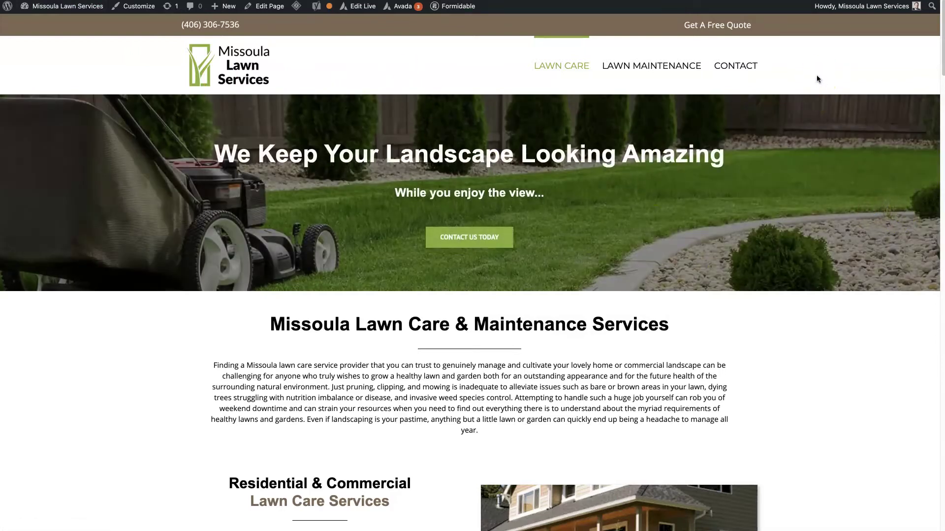
Browse the 20 Avada sliders, including Home, and scroll to the Add Slider form.
{"action": "key", "text": "ctrl+Tab"}
{"action": "left_click", "coordinate": [740, 169]}
{"action": "scroll", "coordinate": [741, 171], "scroll_direction": "up", "scroll_amount": 9}
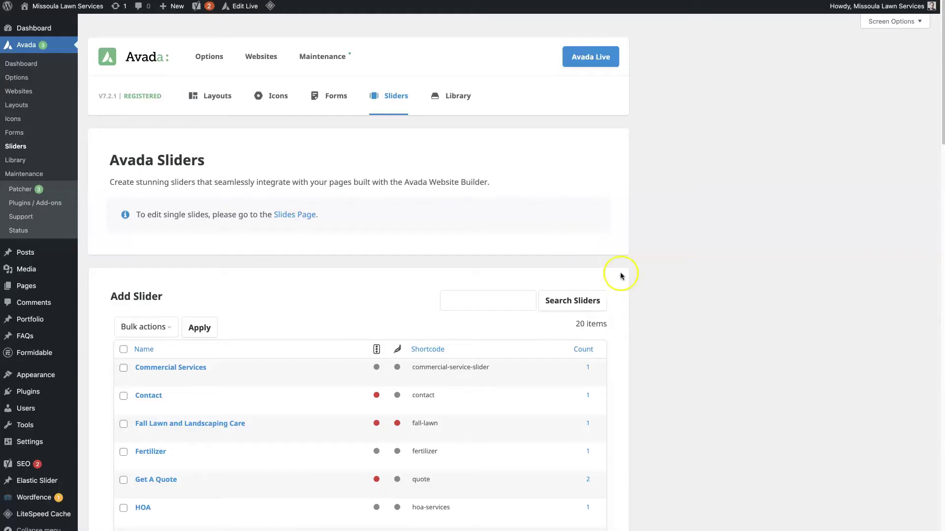
{"action": "scroll", "coordinate": [685, 288], "scroll_direction": "down", "scroll_amount": 5}
{"action": "mouse_move", "coordinate": [193, 136]}
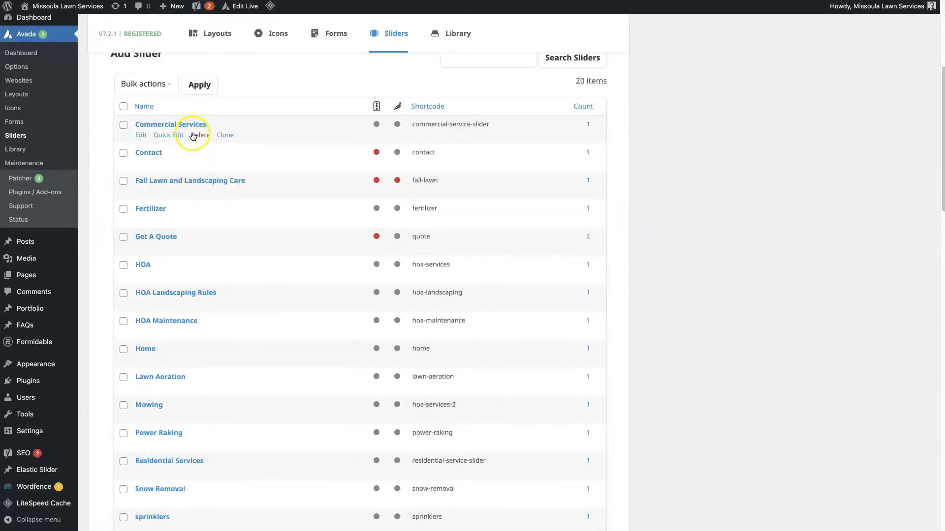
{"action": "scroll", "coordinate": [173, 309], "scroll_direction": "down", "scroll_amount": 5}
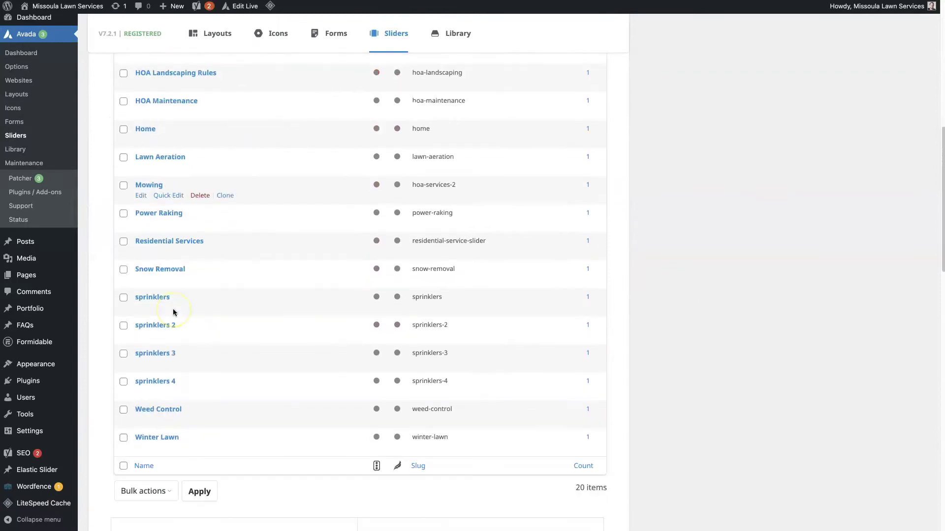
{"action": "scroll", "coordinate": [173, 313], "scroll_direction": "up", "scroll_amount": 3}
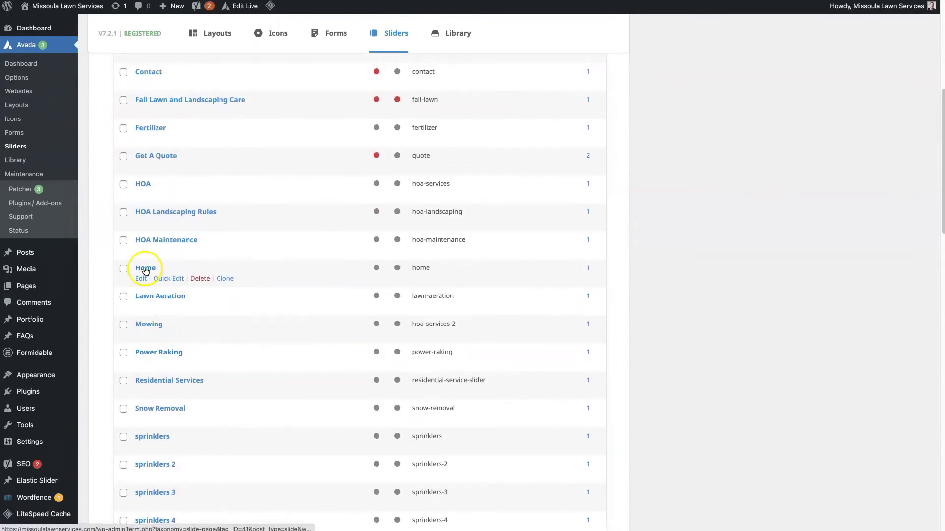
{"action": "left_click", "coordinate": [224, 388]}
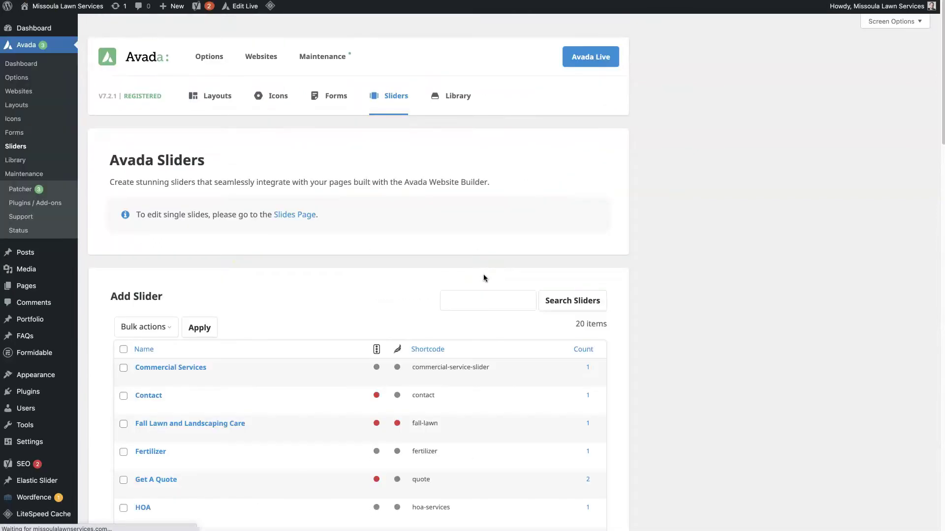
{"action": "scroll", "coordinate": [712, 282], "scroll_direction": "down", "scroll_amount": 15}
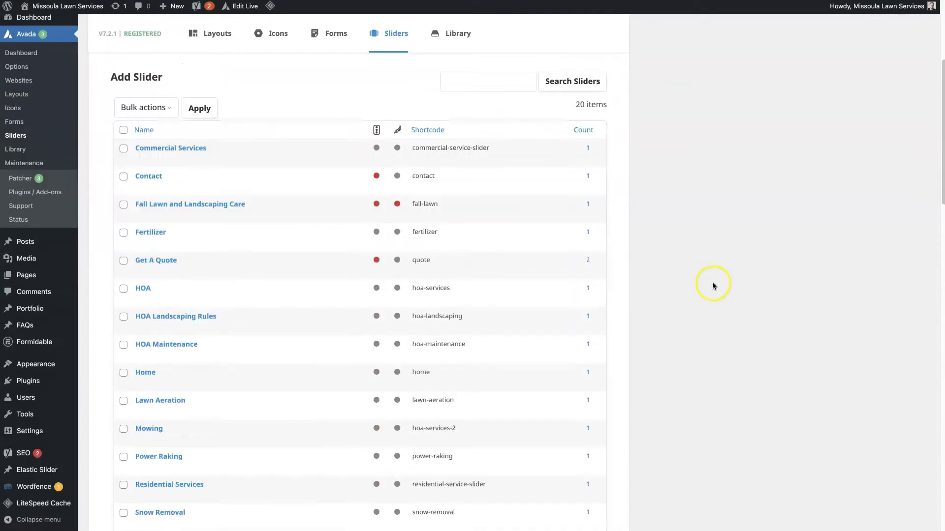
Enter Homepage as the new slider's name and home as its shortcode.
{"action": "scroll", "coordinate": [707, 285], "scroll_direction": "down", "scroll_amount": 1}
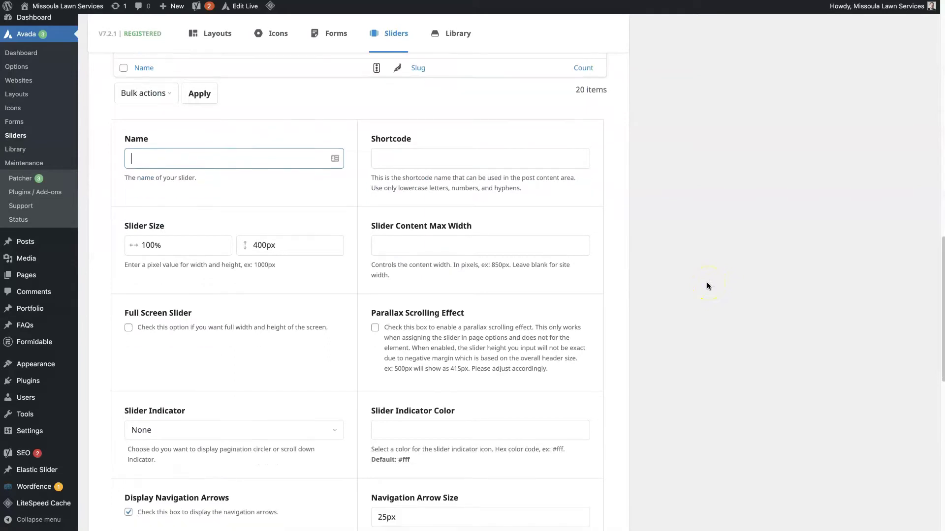
{"action": "left_click", "coordinate": [147, 158]}
{"action": "left_click", "coordinate": [436, 154]}
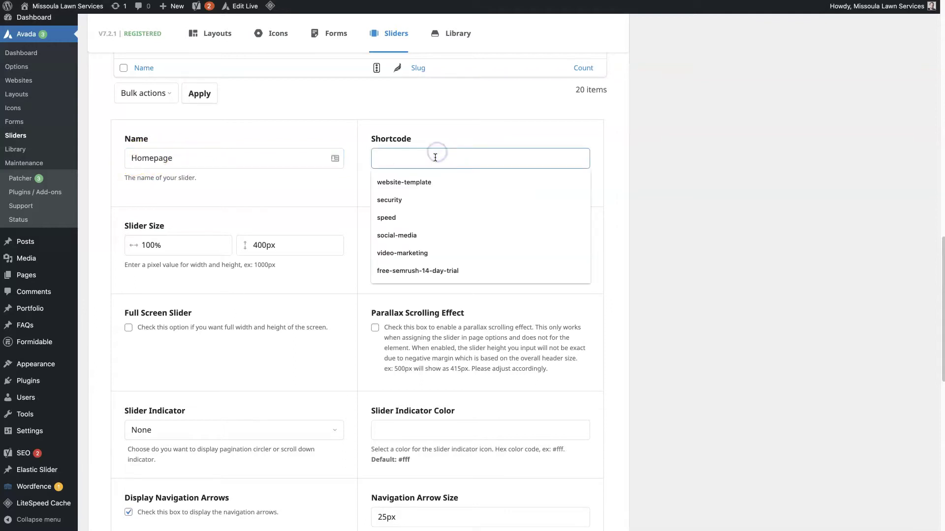
{"action": "type", "text": "home"}
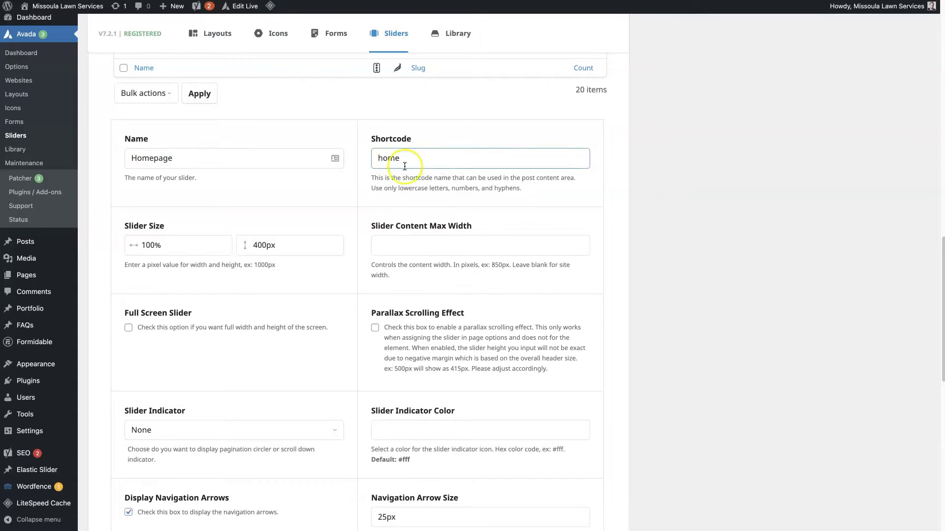
{"action": "left_click", "coordinate": [192, 249]}
{"action": "left_click", "coordinate": [449, 248]}
Review the new slider's remaining options, including the indicator colour default.
{"action": "scroll", "coordinate": [453, 246], "scroll_direction": "down", "scroll_amount": 3}
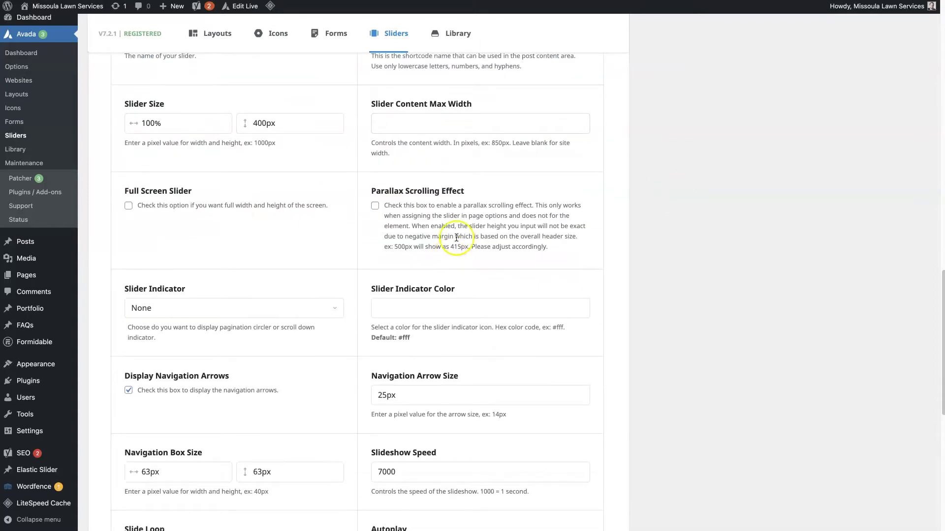
{"action": "scroll", "coordinate": [361, 322], "scroll_direction": "down", "scroll_amount": 3}
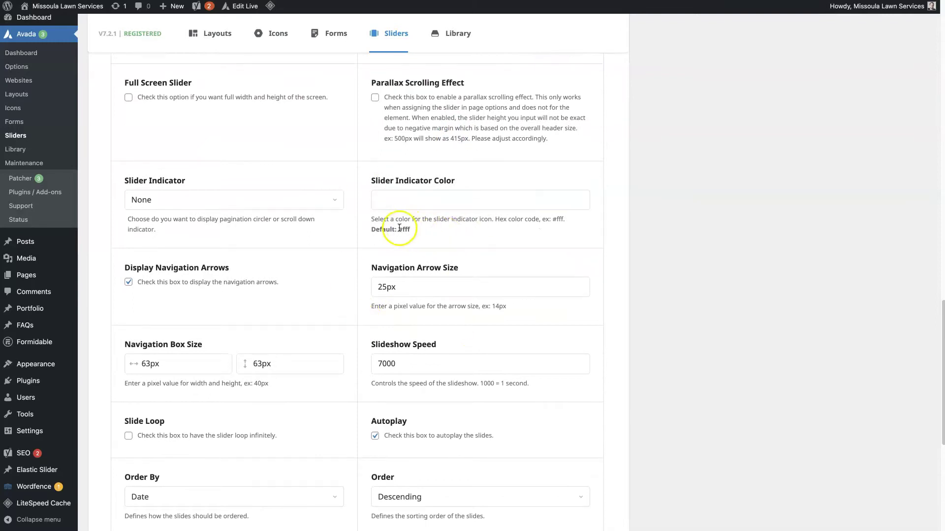
{"action": "left_click_drag", "start_coordinate": [374, 218], "coordinate": [435, 236]}
{"action": "left_click", "coordinate": [420, 232]}
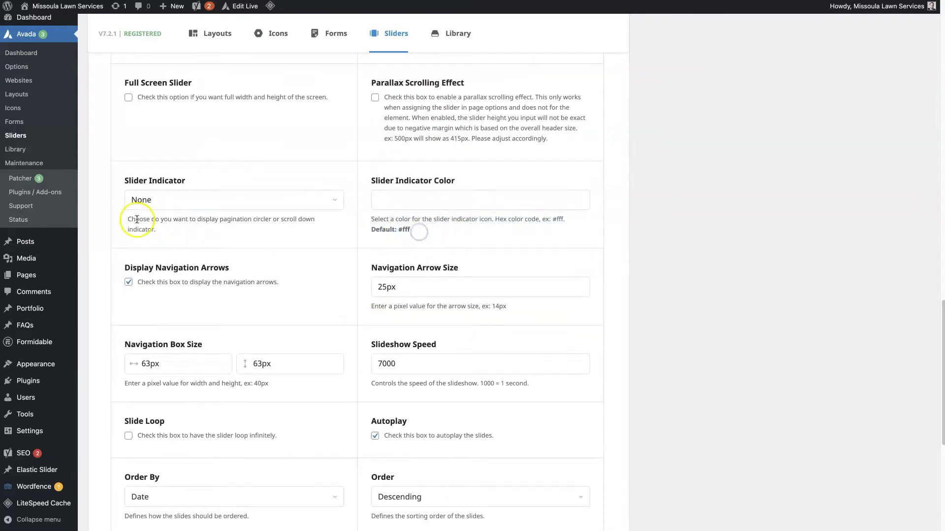
{"action": "left_click_drag", "start_coordinate": [125, 220], "coordinate": [190, 239]}
{"action": "left_click", "coordinate": [189, 240]}
{"action": "scroll", "coordinate": [352, 275], "scroll_direction": "down", "scroll_amount": 8}
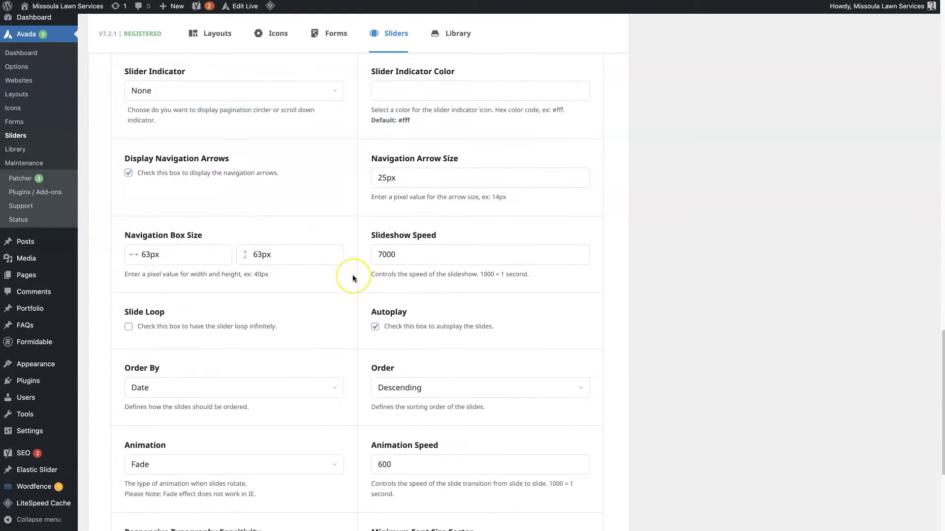
Add the slider and scroll the slider list down to Home.
{"action": "left_click", "coordinate": [137, 411]}
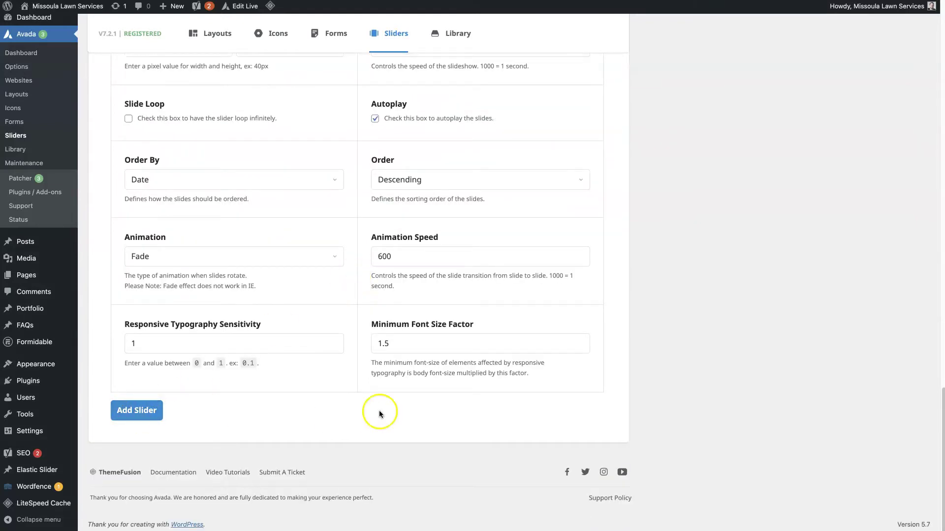
{"action": "scroll", "coordinate": [379, 414], "scroll_direction": "down", "scroll_amount": 2}
{"action": "mouse_move", "coordinate": [206, 357]}
{"action": "scroll", "coordinate": [207, 357], "scroll_direction": "down", "scroll_amount": 3}
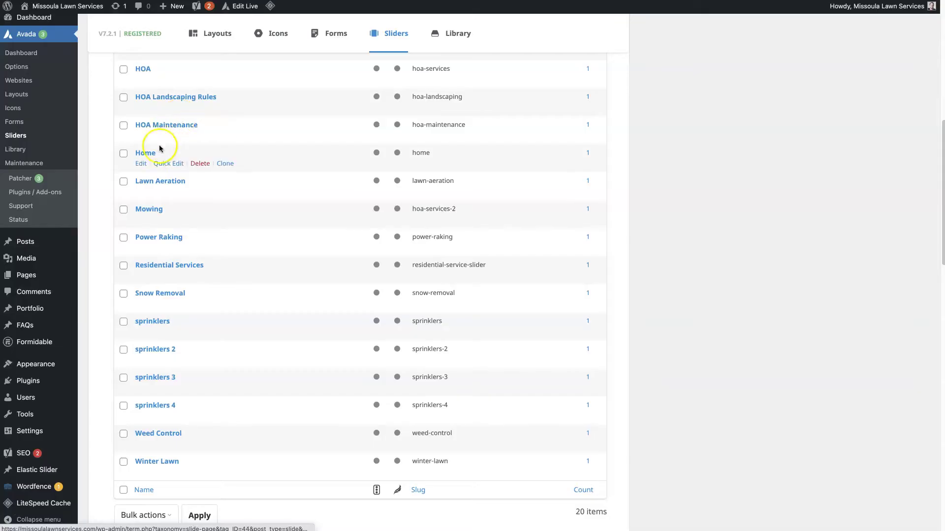
Open the Home slider, note its 400px height, then view the homepage hero.
{"action": "left_click", "coordinate": [148, 154]}
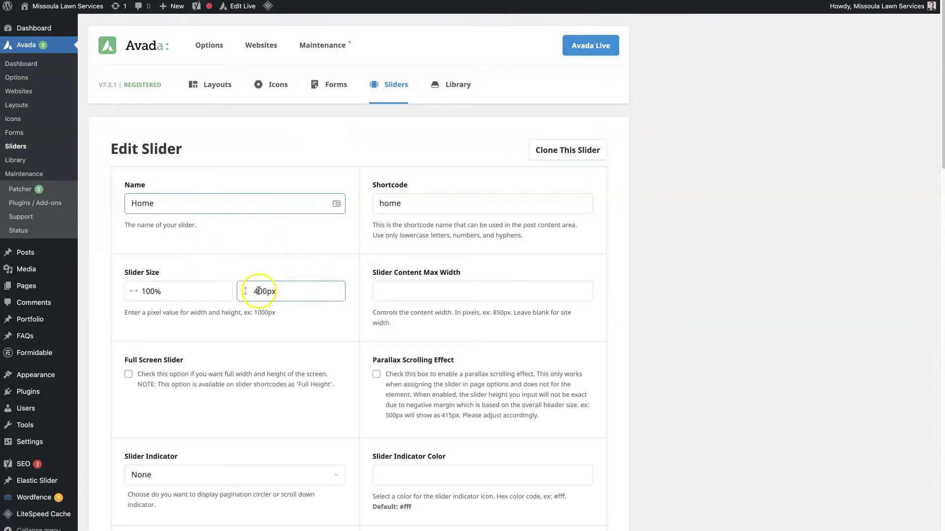
{"action": "left_click_drag", "start_coordinate": [284, 292], "coordinate": [244, 292]}
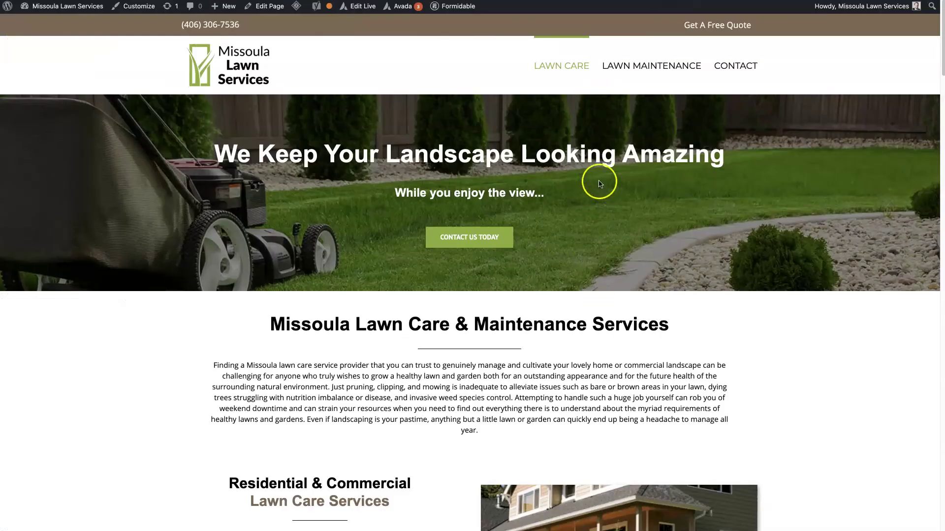
{"action": "left_click", "coordinate": [606, 169]}
{"action": "left_click_drag", "start_coordinate": [270, 330], "coordinate": [694, 323]}
{"action": "left_click", "coordinate": [696, 331]}
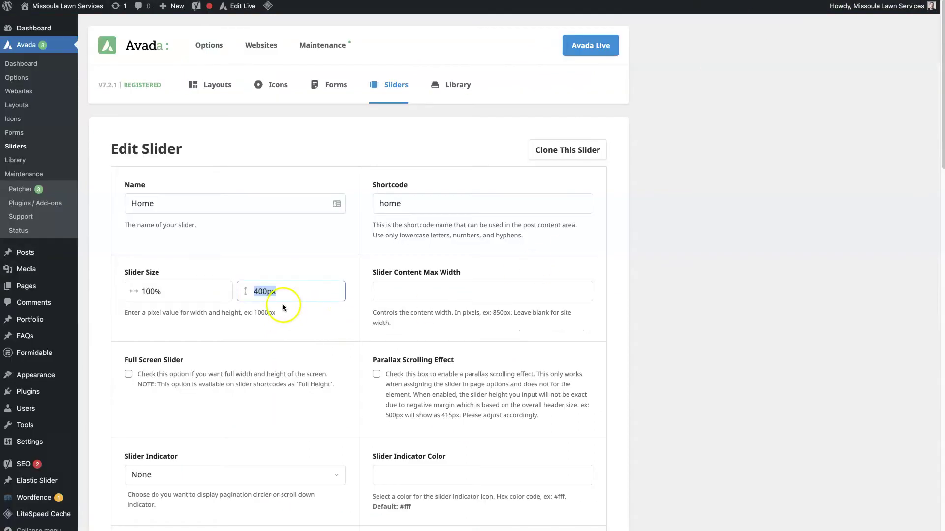
Inspect the Home slider's 100% width and 400px height fields.
{"action": "left_click", "coordinate": [280, 295]}
{"action": "left_click", "coordinate": [157, 292]}
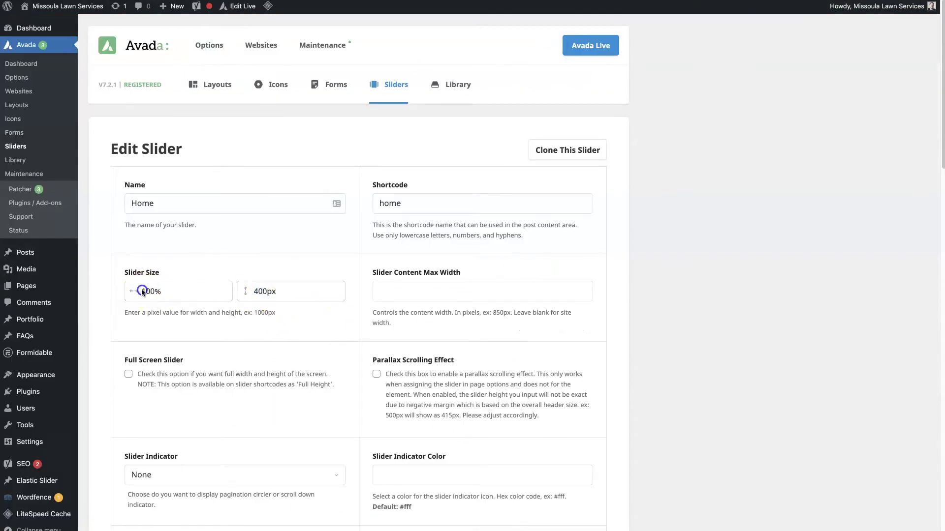
{"action": "left_click", "coordinate": [304, 328]}
{"action": "scroll", "coordinate": [526, 310], "scroll_direction": "down", "scroll_amount": 5}
{"action": "scroll", "coordinate": [527, 309], "scroll_direction": "down", "scroll_amount": 1}
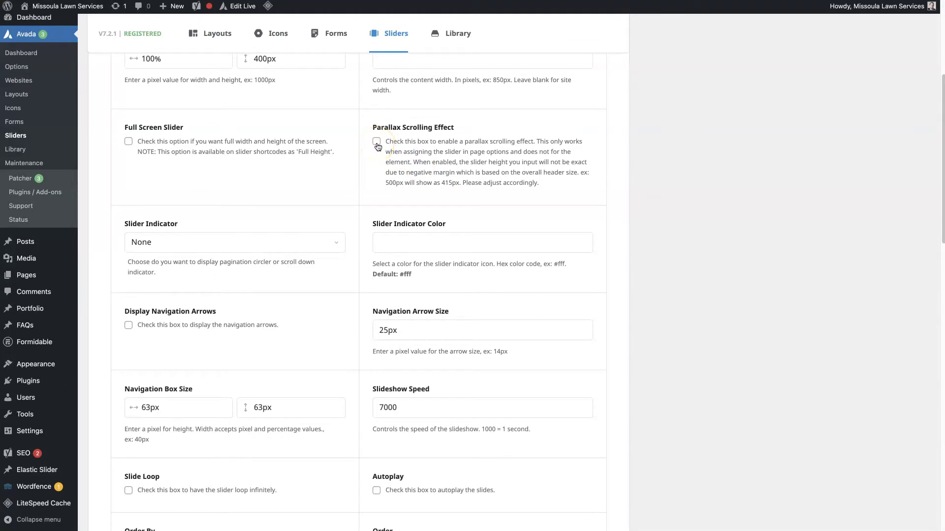
Review the 7000 slideshow speed, Order By and Fade animation options.
{"action": "scroll", "coordinate": [450, 379], "scroll_direction": "down", "scroll_amount": 3}
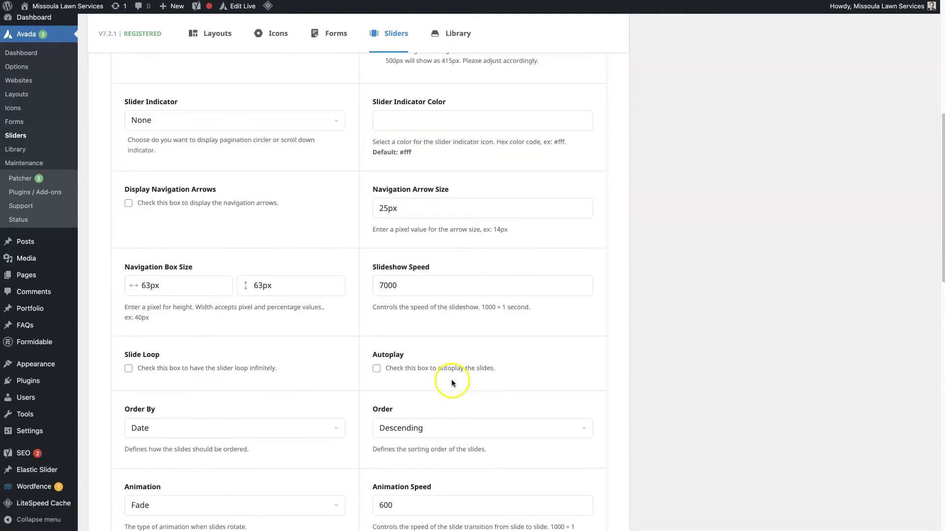
{"action": "left_click", "coordinate": [394, 289]}
{"action": "left_click", "coordinate": [385, 286]}
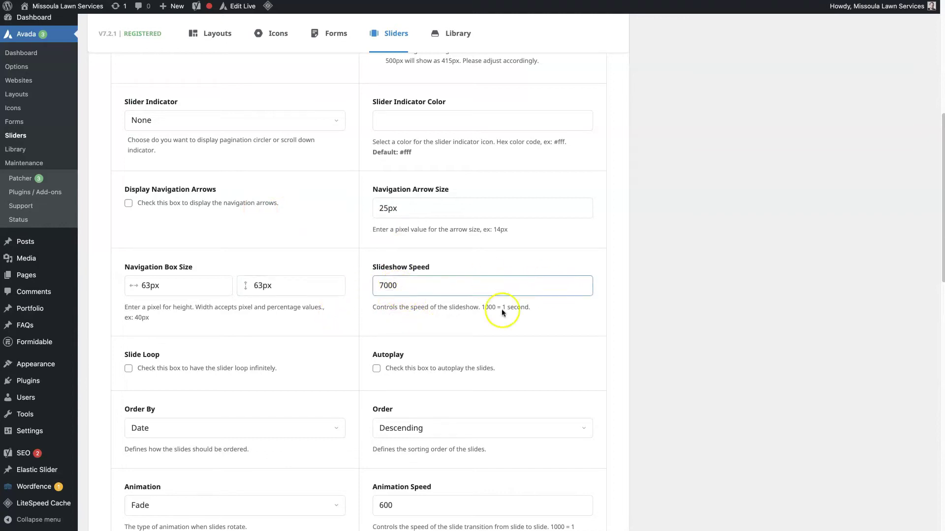
{"action": "scroll", "coordinate": [391, 335], "scroll_direction": "down", "scroll_amount": 8}
{"action": "scroll", "coordinate": [392, 335], "scroll_direction": "up", "scroll_amount": 4}
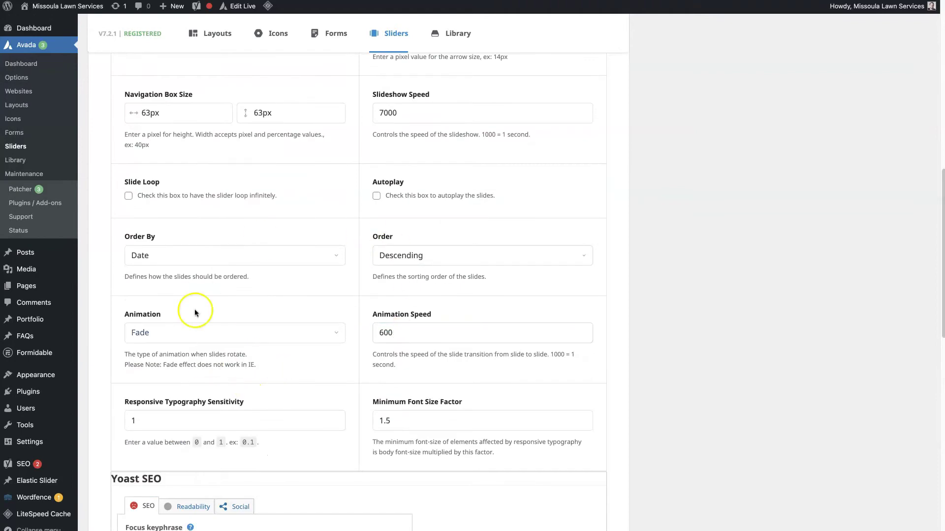
{"action": "scroll", "coordinate": [421, 344], "scroll_direction": "up", "scroll_amount": 12}
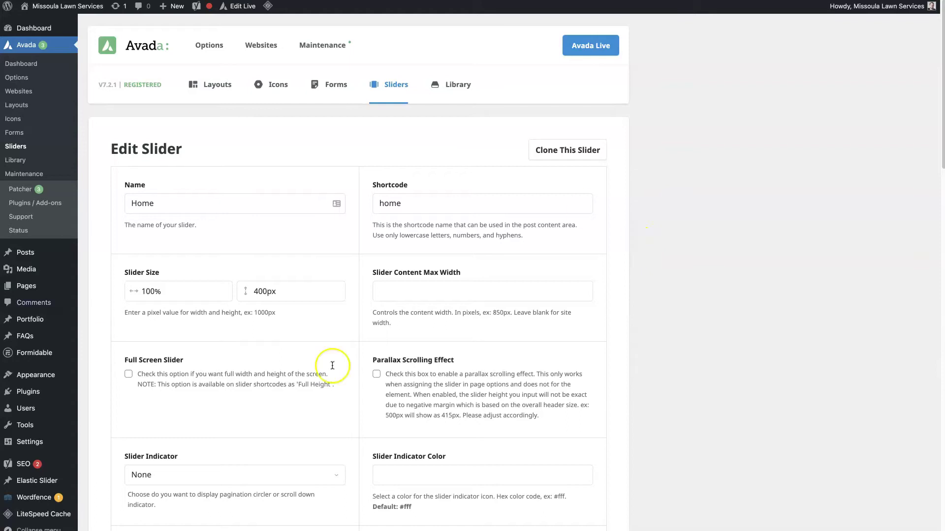
{"action": "mouse_move", "coordinate": [396, 85]}
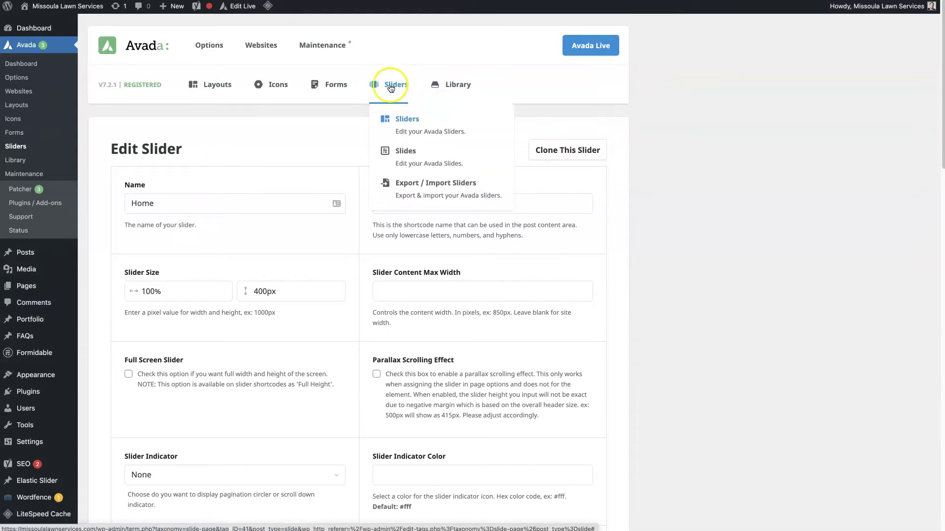
Open the Avada slides list and edit the 'home slide' entry.
{"action": "left_click", "coordinate": [414, 157]}
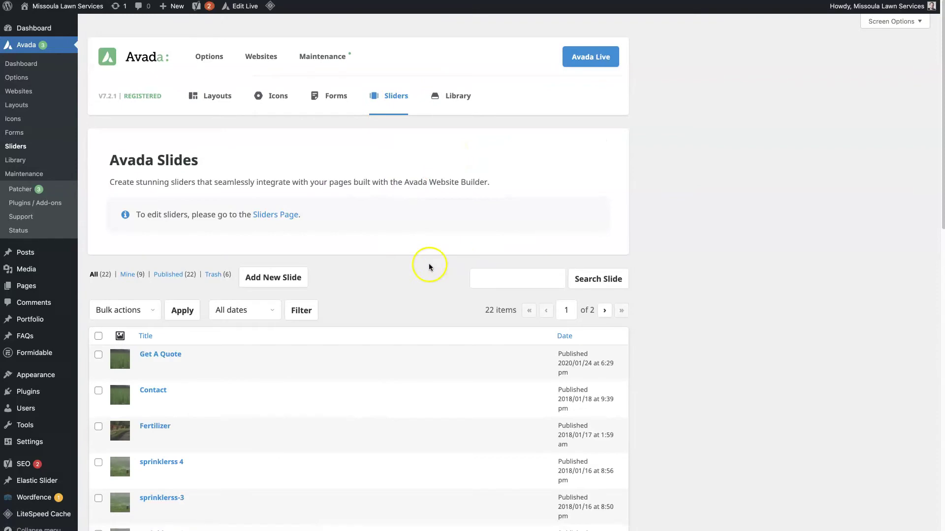
{"action": "scroll", "coordinate": [402, 270], "scroll_direction": "down", "scroll_amount": 5}
{"action": "scroll", "coordinate": [403, 271], "scroll_direction": "down", "scroll_amount": 8}
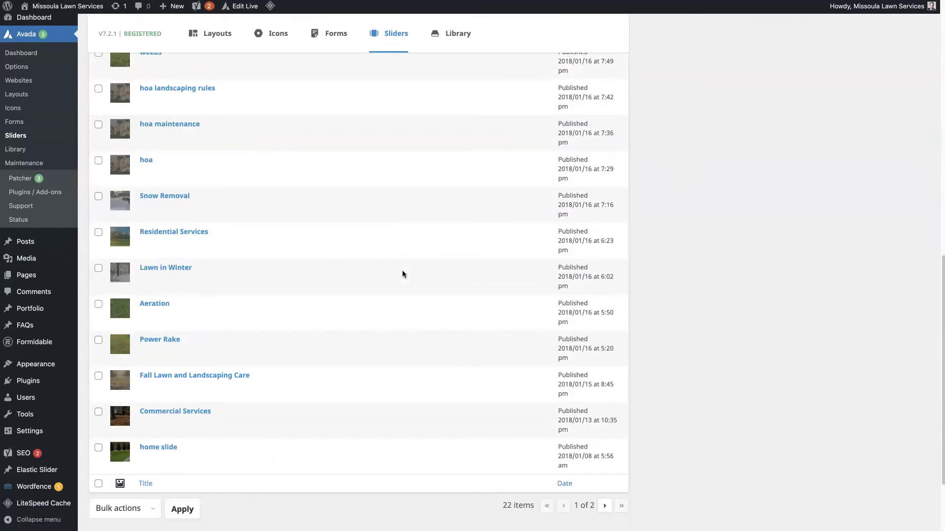
{"action": "scroll", "coordinate": [403, 274], "scroll_direction": "up", "scroll_amount": 3}
{"action": "scroll", "coordinate": [403, 274], "scroll_direction": "up", "scroll_amount": 6}
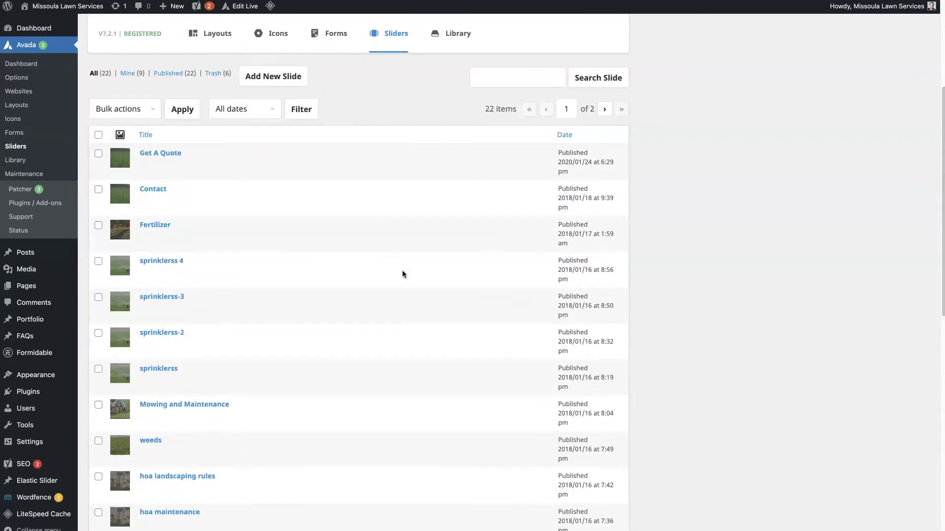
{"action": "scroll", "coordinate": [402, 274], "scroll_direction": "down", "scroll_amount": 6}
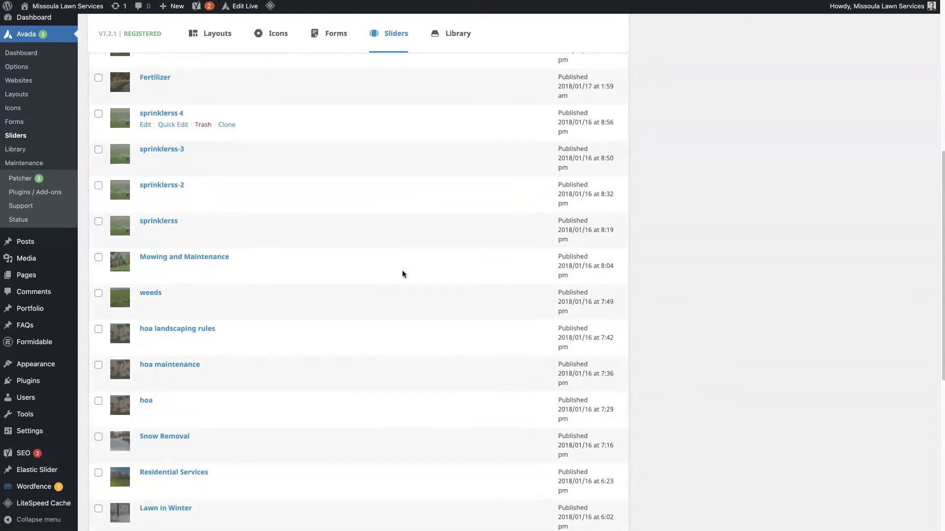
{"action": "scroll", "coordinate": [402, 274], "scroll_direction": "down", "scroll_amount": 2}
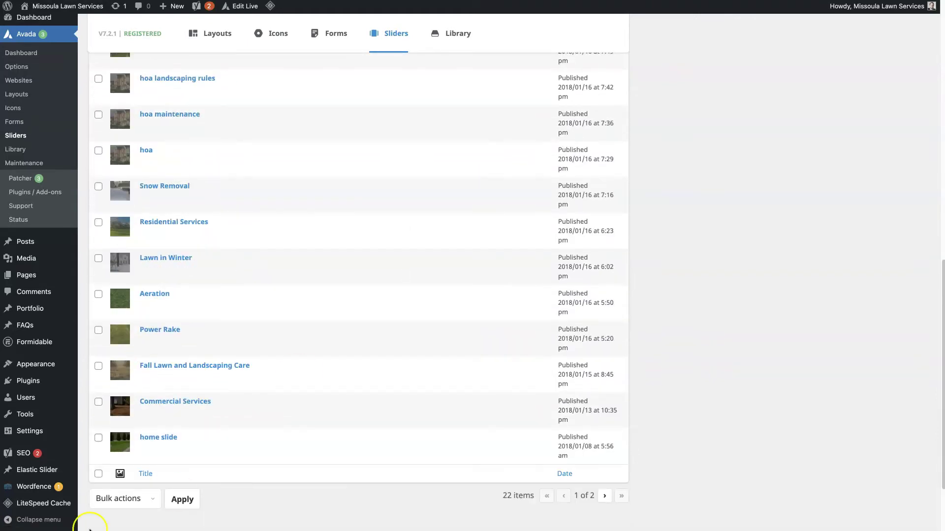
{"action": "left_click", "coordinate": [144, 448]}
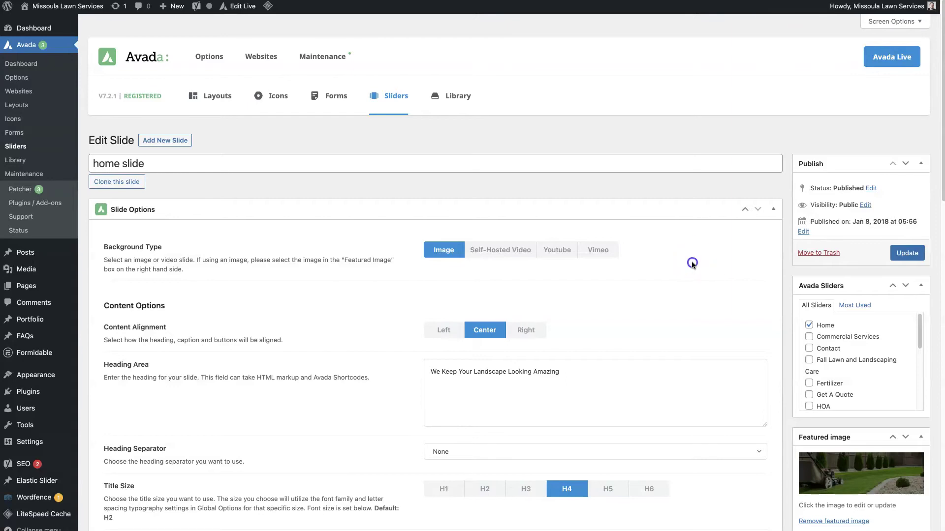
Compare the slide's heading text with the hero heading on the live homepage.
{"action": "scroll", "coordinate": [698, 267], "scroll_direction": "down", "scroll_amount": 5}
{"action": "scroll", "coordinate": [698, 267], "scroll_direction": "up", "scroll_amount": 3}
{"action": "left_click_drag", "start_coordinate": [570, 295], "coordinate": [394, 288]}
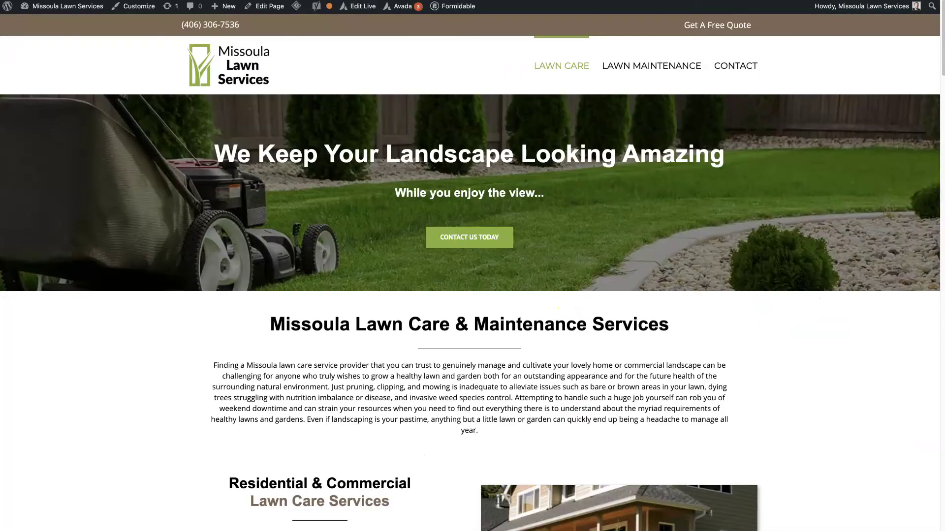
{"action": "left_click_drag", "start_coordinate": [214, 153], "coordinate": [724, 171]}
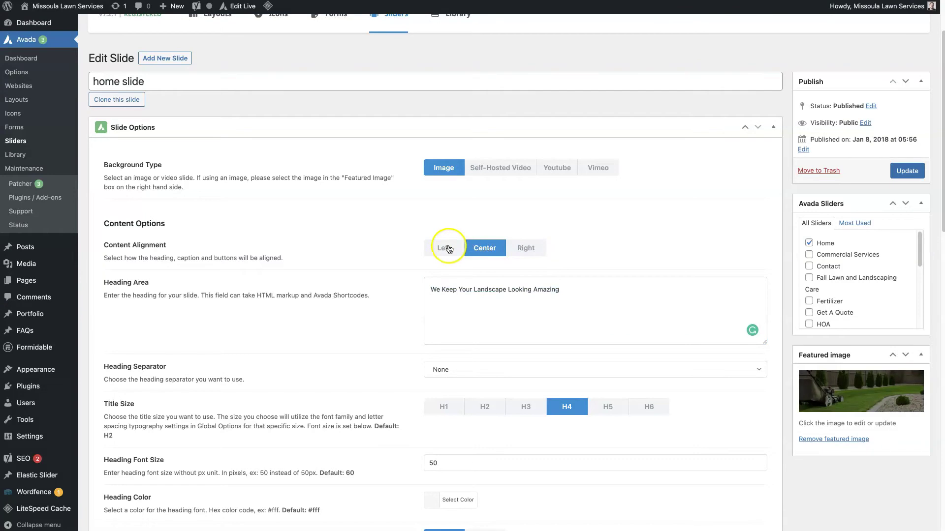
Try Left, Center and Right content alignment, keeping Center and heading separator None.
{"action": "left_click", "coordinate": [447, 248]}
{"action": "left_click", "coordinate": [485, 248]}
{"action": "left_click", "coordinate": [536, 248]}
{"action": "left_click", "coordinate": [481, 256]}
{"action": "scroll", "coordinate": [363, 280], "scroll_direction": "down", "scroll_amount": 1}
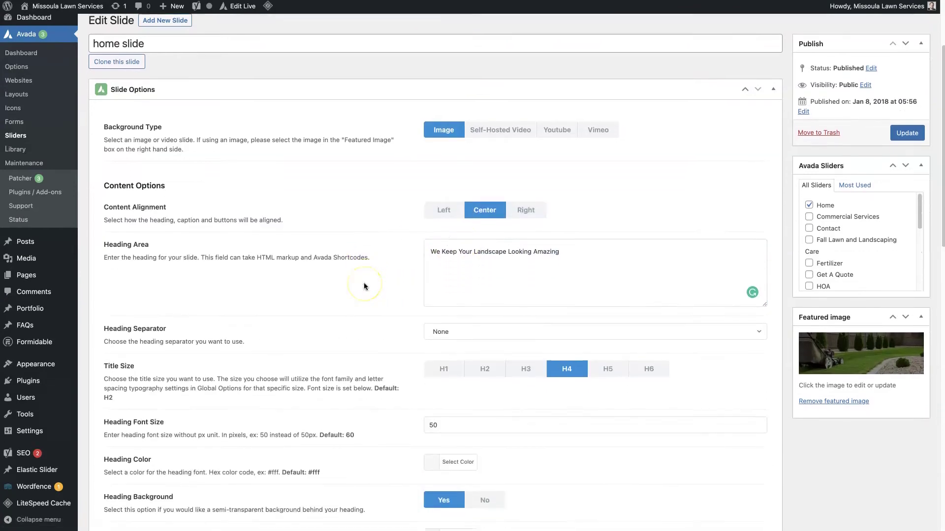
{"action": "scroll", "coordinate": [364, 286], "scroll_direction": "down", "scroll_amount": 1}
{"action": "left_click", "coordinate": [462, 306]}
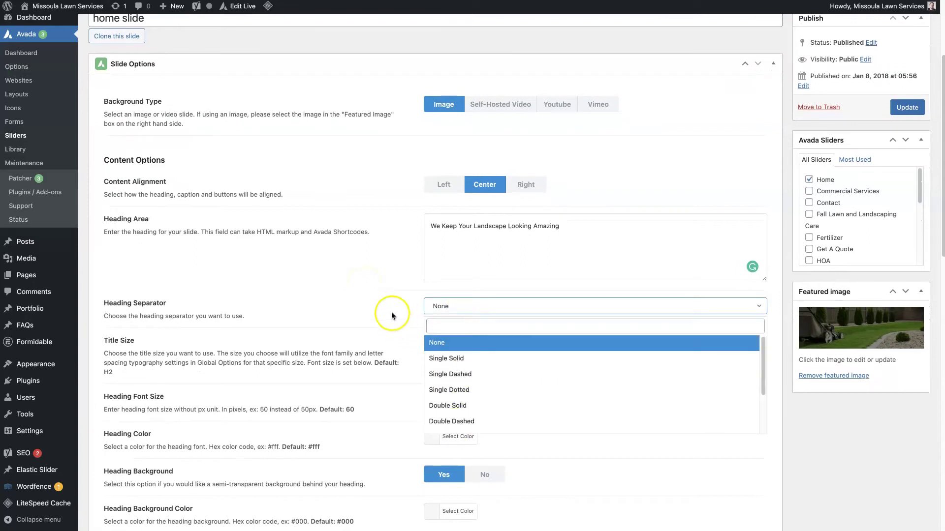
{"action": "left_click", "coordinate": [379, 285]}
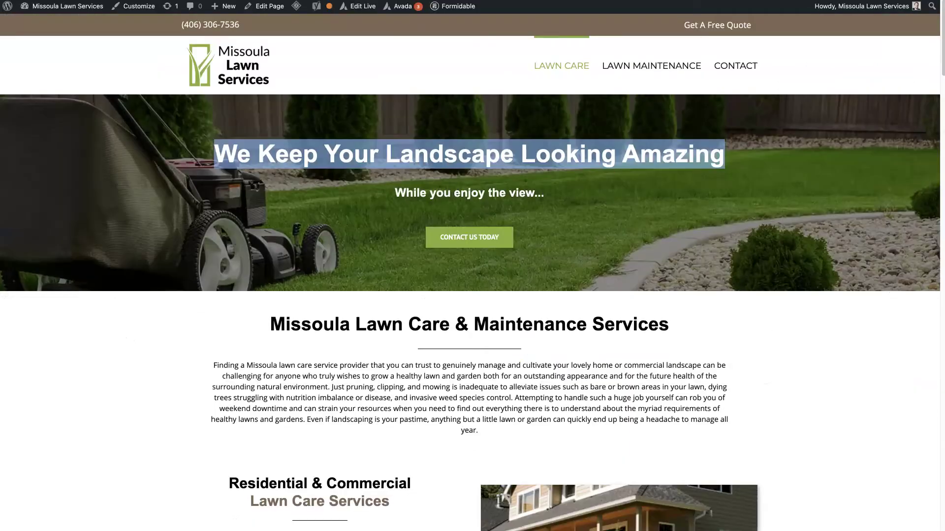
Check the homepage's Missoula Lawn Care heading, then return to the Edit Slide tab.
{"action": "scroll", "coordinate": [574, 276], "scroll_direction": "down", "scroll_amount": 1}
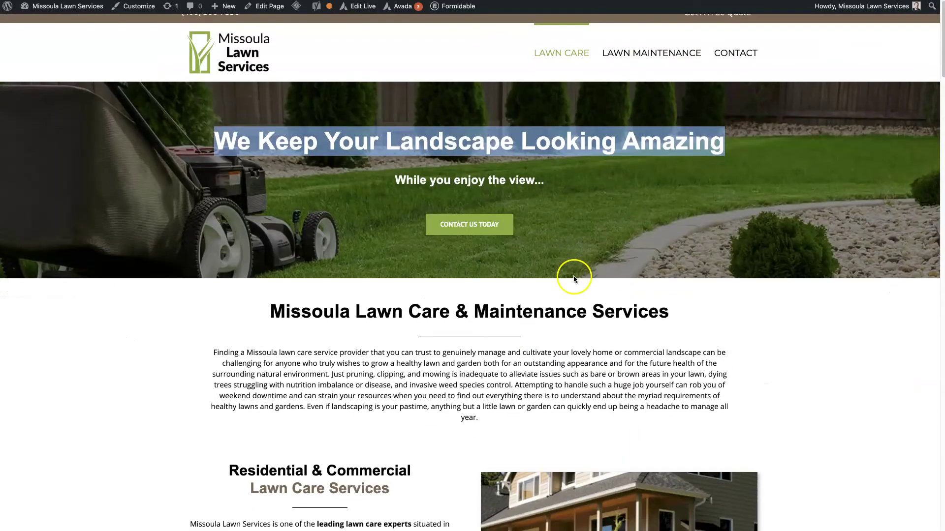
{"action": "left_click_drag", "start_coordinate": [689, 311], "coordinate": [276, 309]}
{"action": "left_click", "coordinate": [253, 305]}
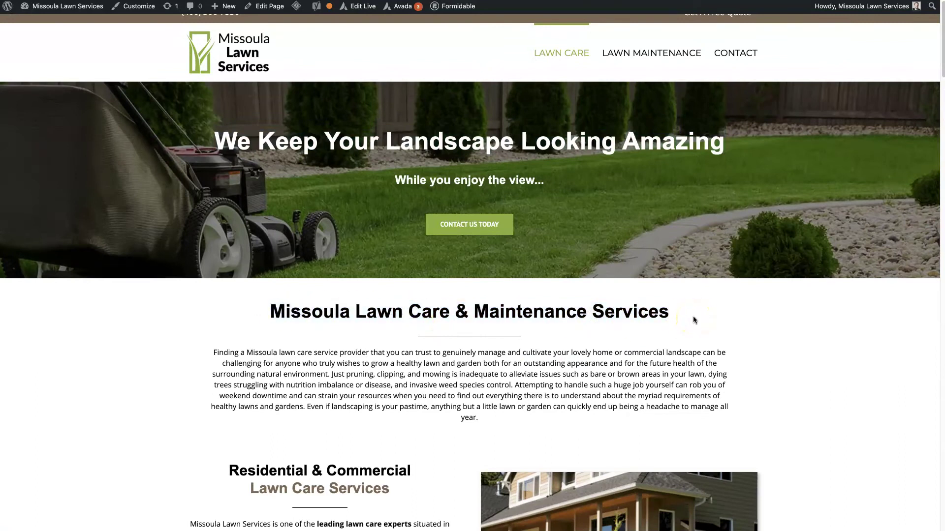
{"action": "scroll", "coordinate": [694, 320], "scroll_direction": "up", "scroll_amount": 1}
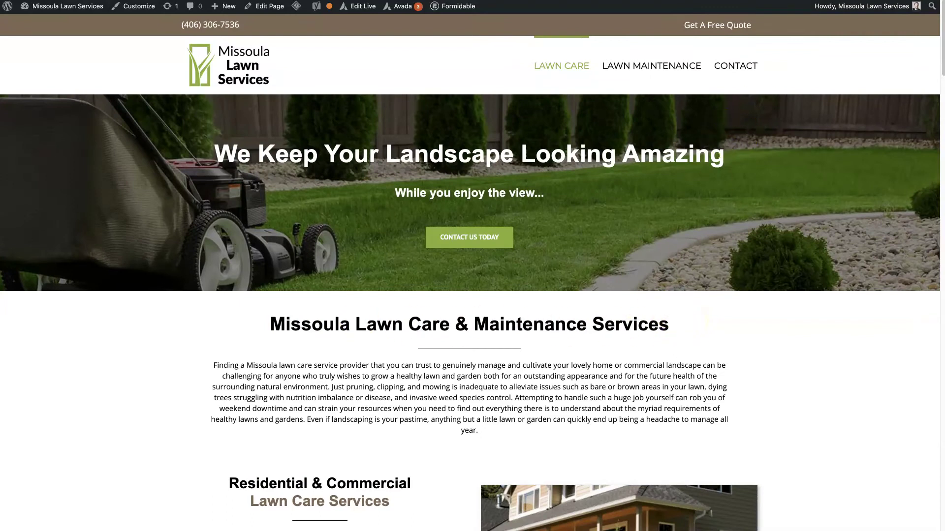
{"action": "key", "text": "ctrl+Tab"}
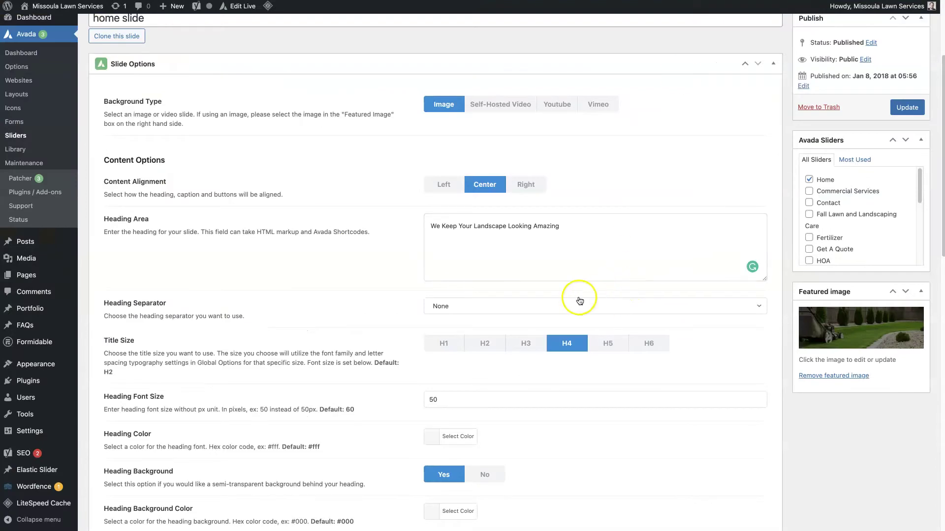
{"action": "scroll", "coordinate": [579, 301], "scroll_direction": "down", "scroll_amount": 1}
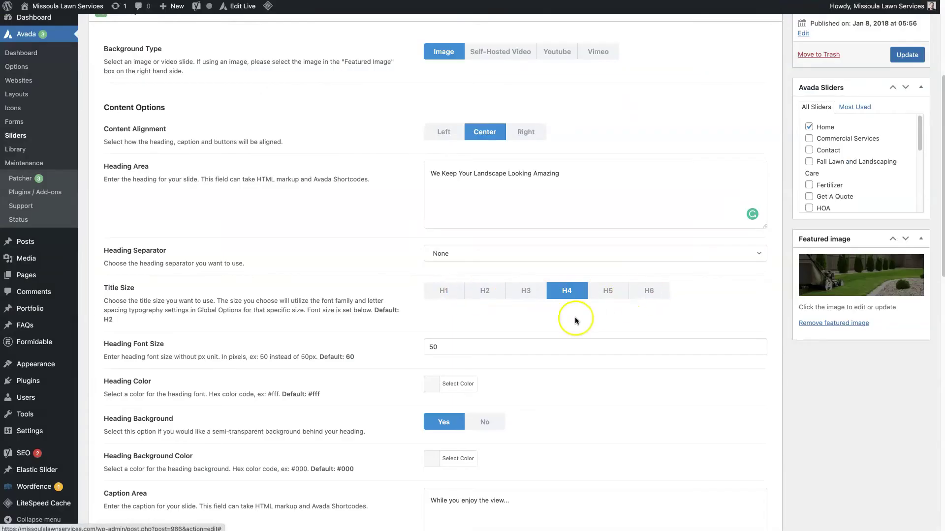
{"action": "scroll", "coordinate": [564, 318], "scroll_direction": "down", "scroll_amount": 1}
{"action": "scroll", "coordinate": [565, 295], "scroll_direction": "down", "scroll_amount": 2}
{"action": "left_click", "coordinate": [478, 27]}
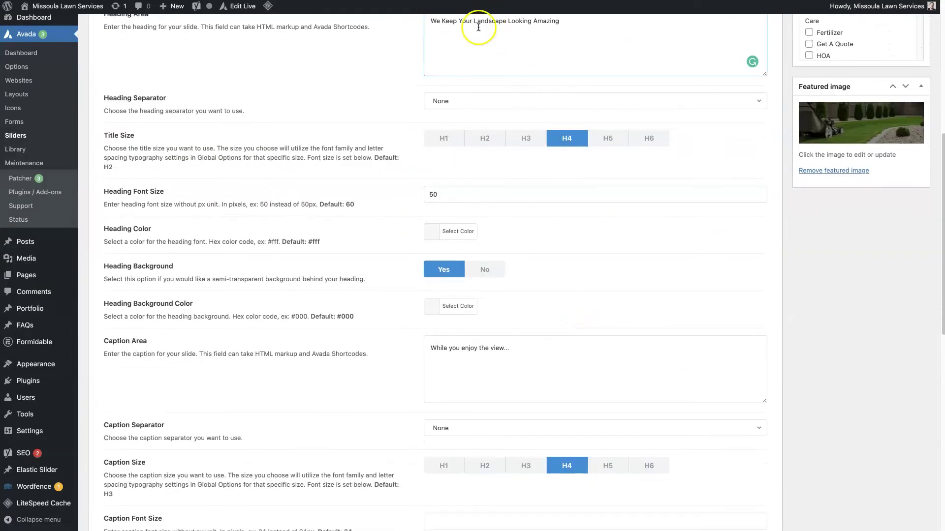
{"action": "left_click_drag", "start_coordinate": [516, 351], "coordinate": [386, 349]}
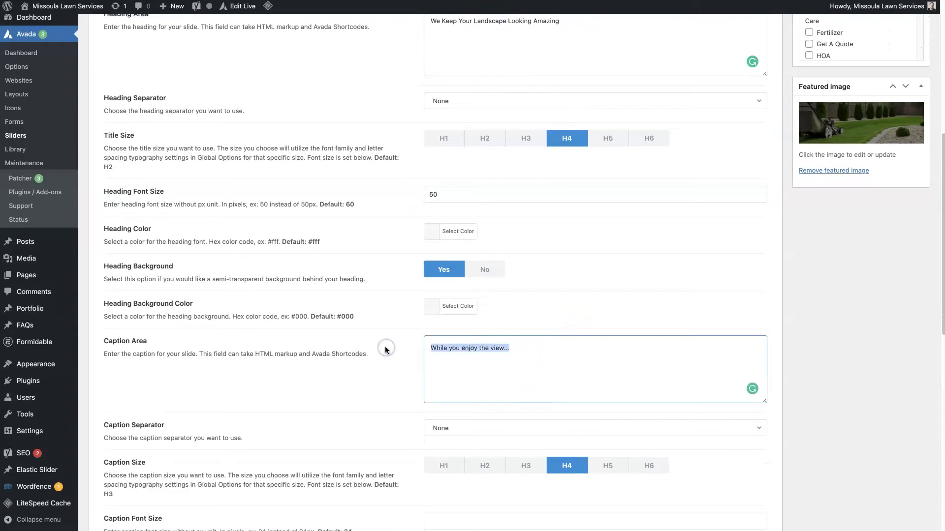
{"action": "left_click", "coordinate": [395, 329]}
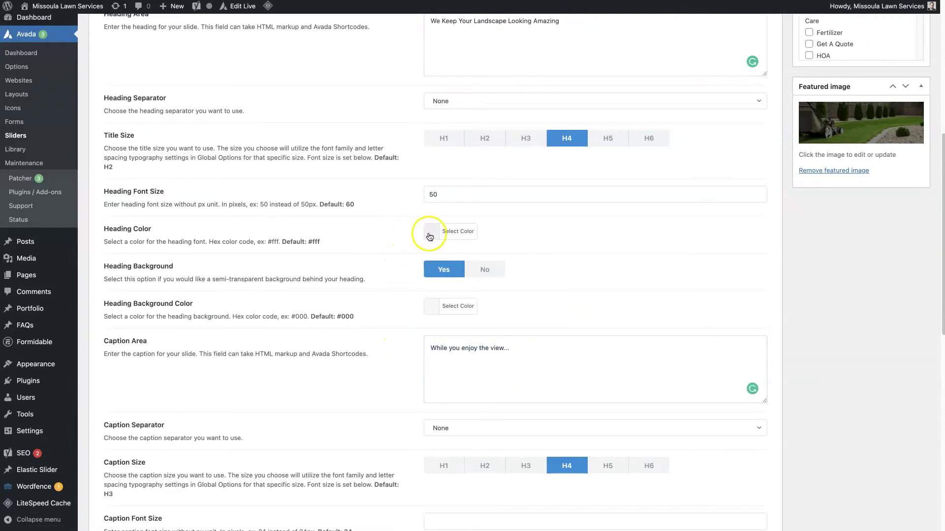
{"action": "left_click", "coordinate": [429, 235]}
{"action": "left_click", "coordinate": [383, 308]}
{"action": "scroll", "coordinate": [369, 299], "scroll_direction": "down", "scroll_amount": 1}
{"action": "scroll", "coordinate": [368, 302], "scroll_direction": "down", "scroll_amount": 5}
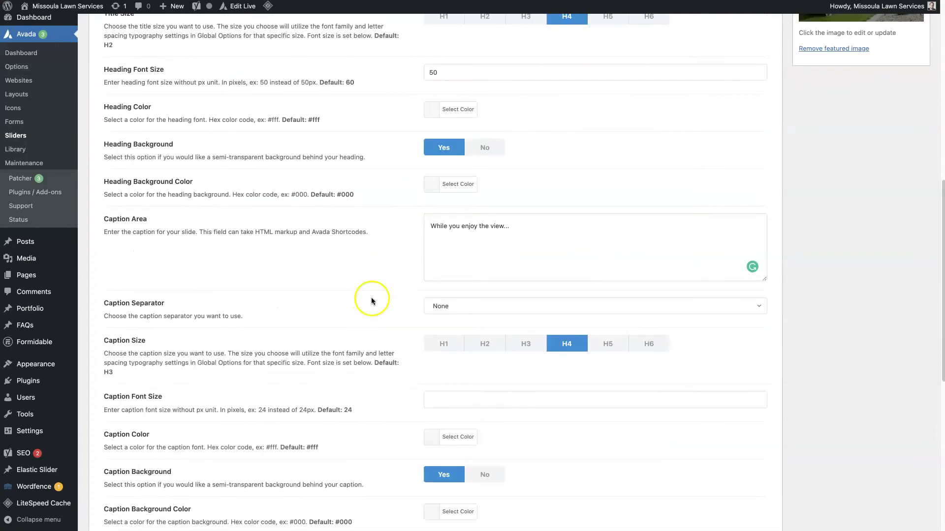
{"action": "scroll", "coordinate": [364, 307], "scroll_direction": "down", "scroll_amount": 4}
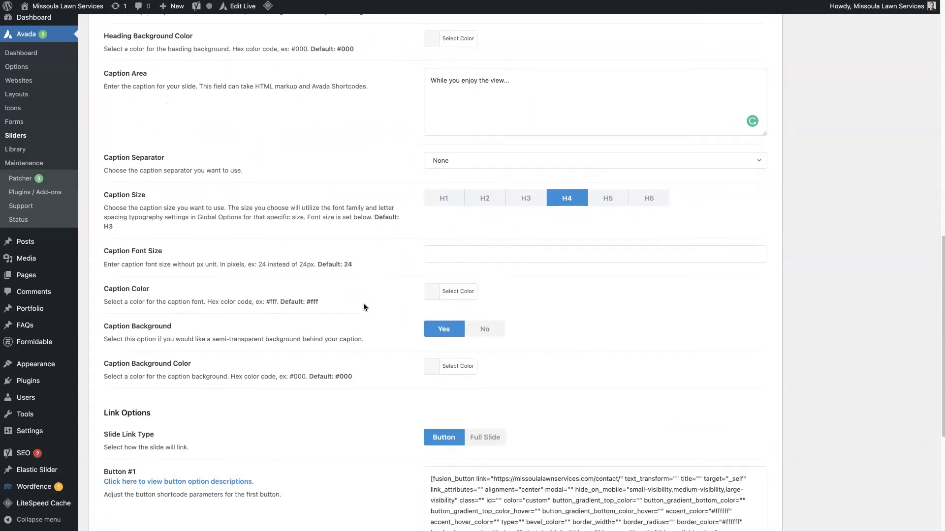
{"action": "scroll", "coordinate": [364, 307], "scroll_direction": "down", "scroll_amount": 1}
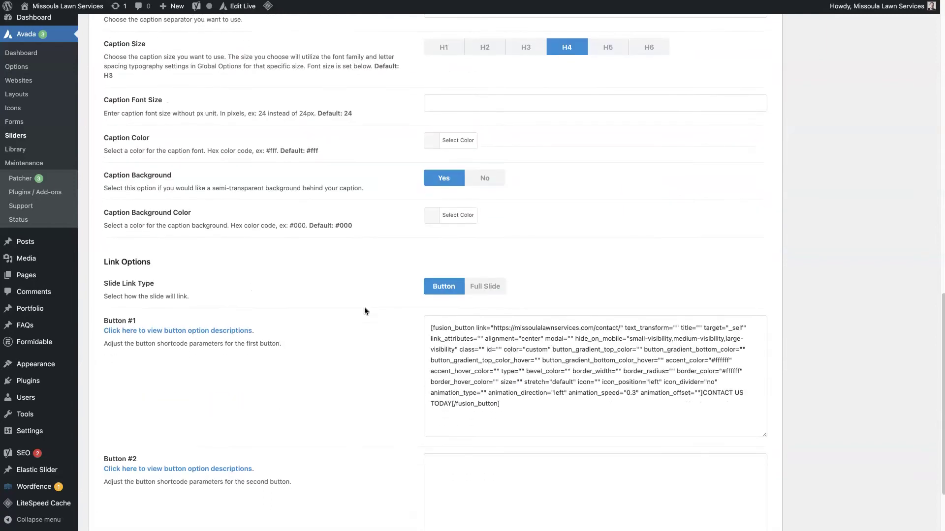
{"action": "left_click_drag", "start_coordinate": [524, 412], "coordinate": [386, 297]}
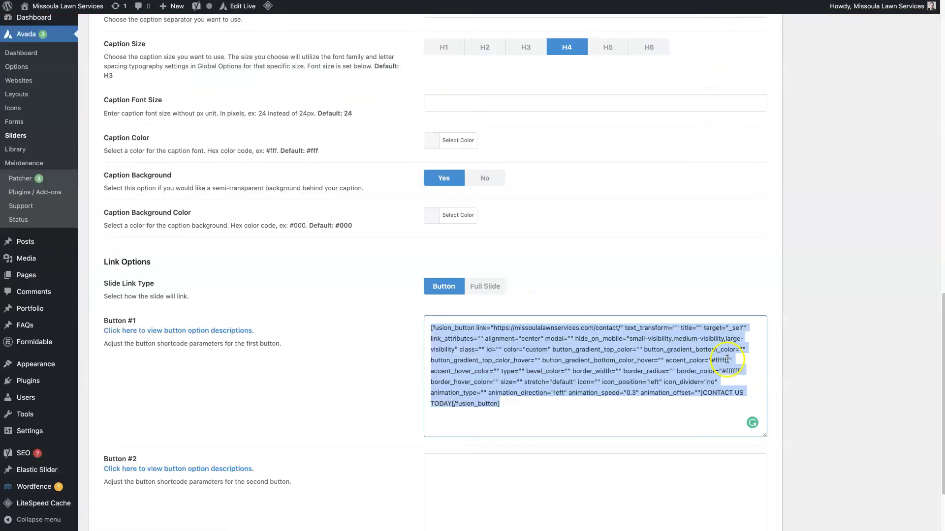
{"action": "left_click", "coordinate": [718, 410]}
{"action": "left_click_drag", "start_coordinate": [703, 394], "coordinate": [451, 405]}
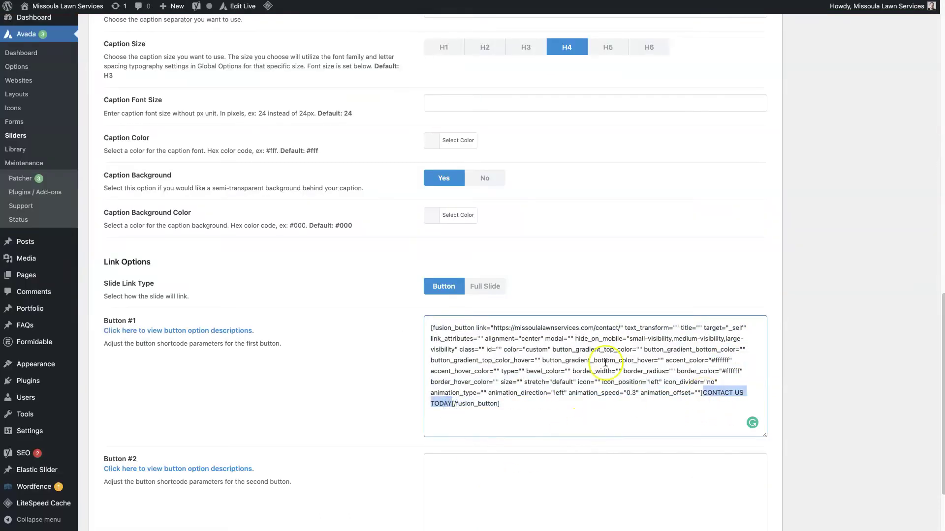
{"action": "left_click_drag", "start_coordinate": [622, 328], "coordinate": [498, 327]}
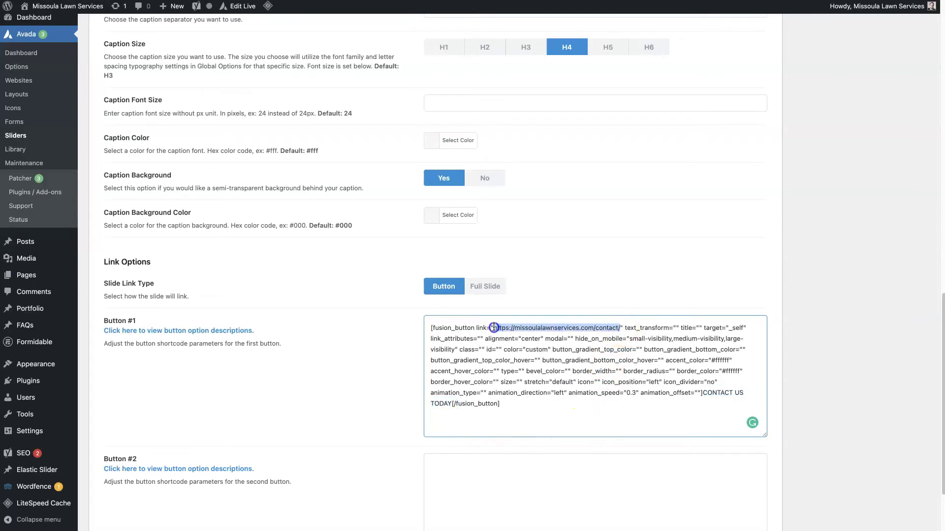
{"action": "left_click", "coordinate": [394, 371]}
{"action": "scroll", "coordinate": [414, 345], "scroll_direction": "down", "scroll_amount": 3}
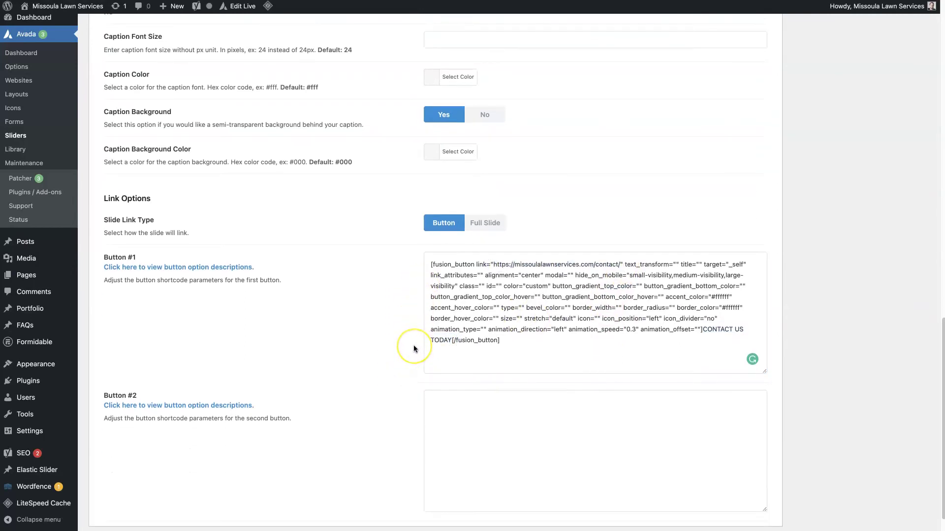
{"action": "scroll", "coordinate": [414, 345], "scroll_direction": "up", "scroll_amount": 15}
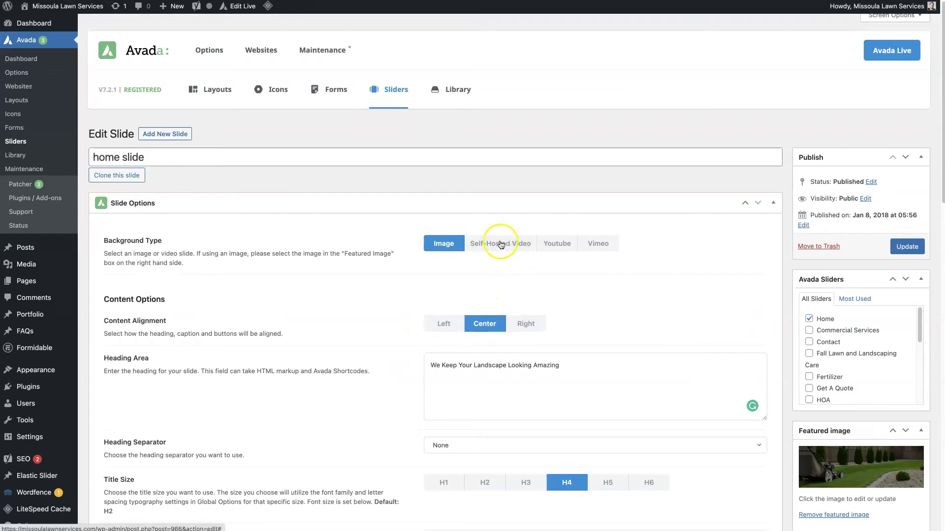
Review the 'home slide' title at the top of the Edit Slide page.
{"action": "scroll", "coordinate": [588, 299], "scroll_direction": "down", "scroll_amount": 2}
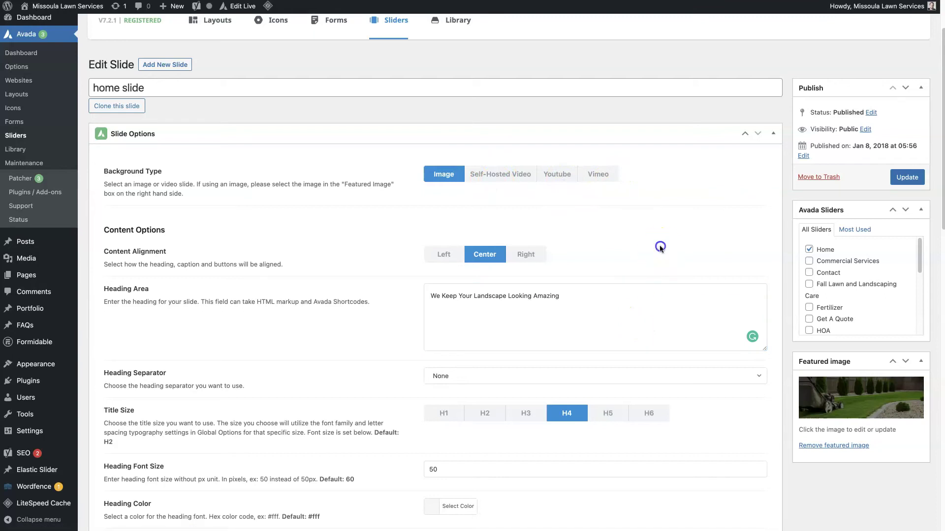
{"action": "scroll", "coordinate": [672, 242], "scroll_direction": "up", "scroll_amount": 1}
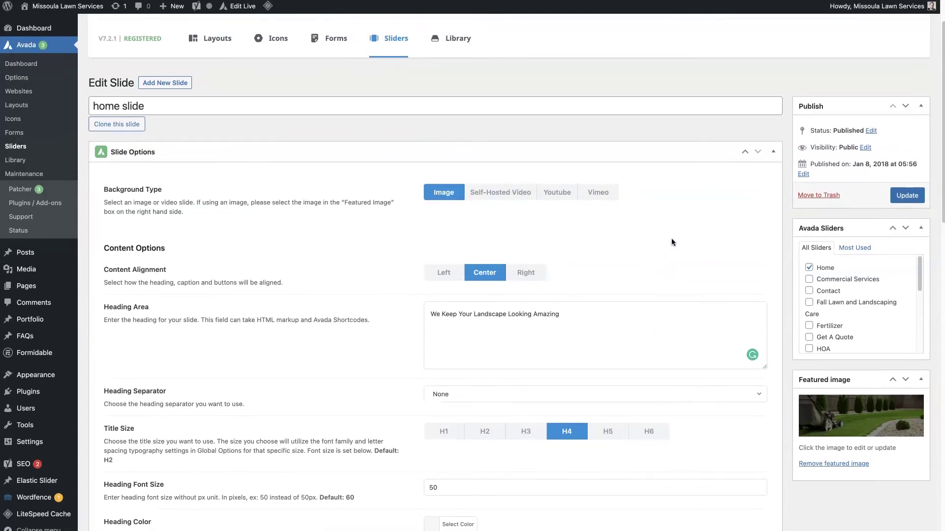
{"action": "scroll", "coordinate": [672, 242], "scroll_direction": "up", "scroll_amount": 1}
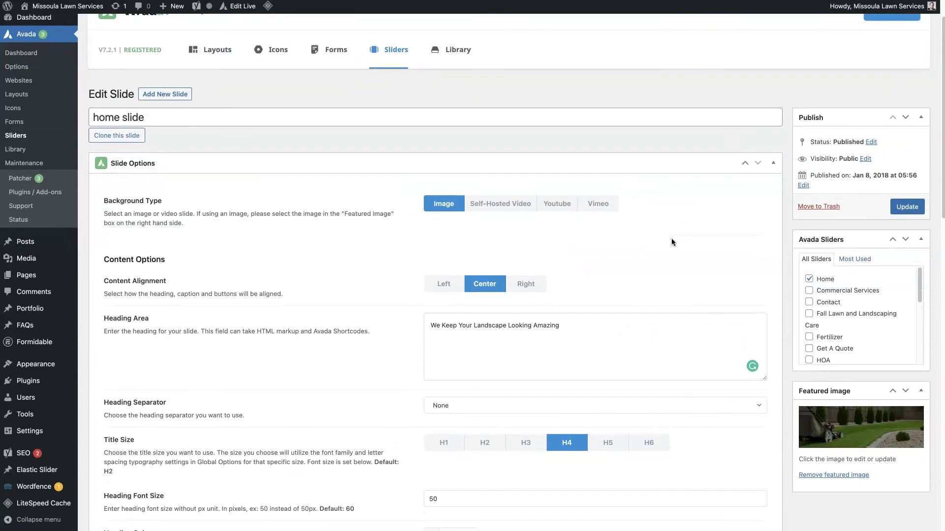
{"action": "left_click_drag", "start_coordinate": [93, 118], "coordinate": [204, 118]}
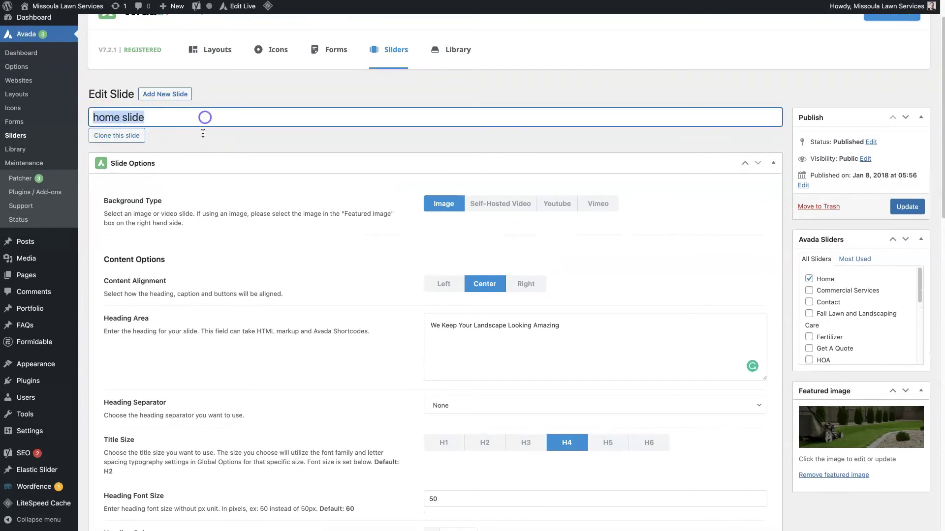
{"action": "left_click", "coordinate": [93, 94]}
{"action": "left_click_drag", "start_coordinate": [93, 94], "coordinate": [135, 101]}
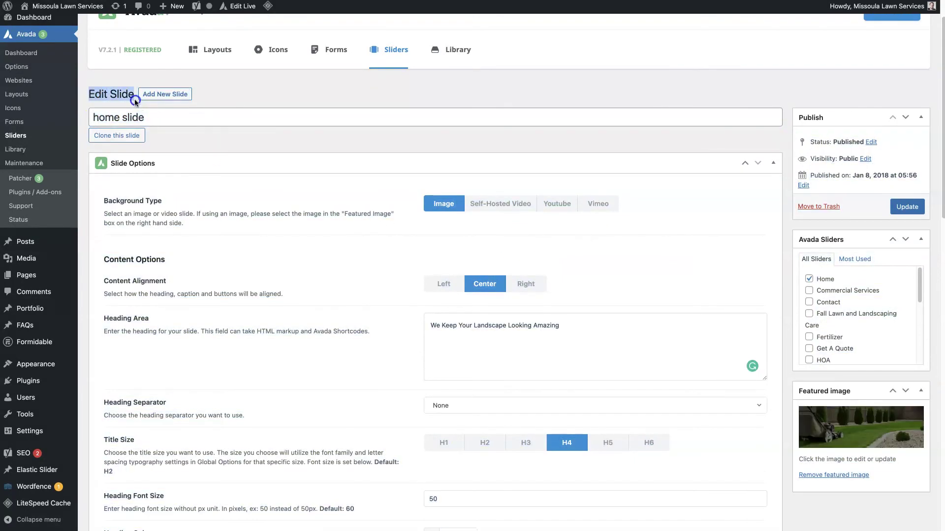
{"action": "left_click", "coordinate": [254, 148]}
Inspect the Heading Area text 'We Keep Your Landscape Looking Amazing'.
{"action": "left_click", "coordinate": [570, 316]}
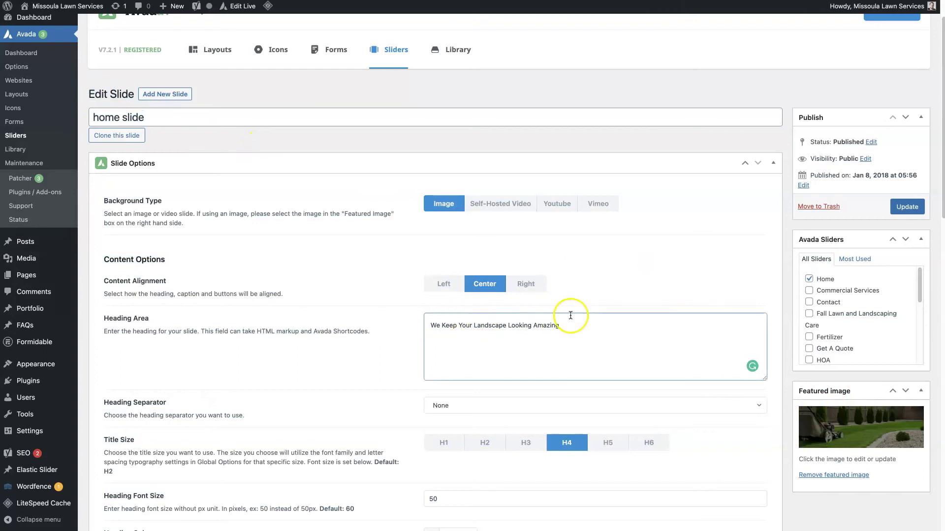
{"action": "scroll", "coordinate": [591, 330], "scroll_direction": "down", "scroll_amount": 5}
{"action": "scroll", "coordinate": [654, 325], "scroll_direction": "up", "scroll_amount": 3}
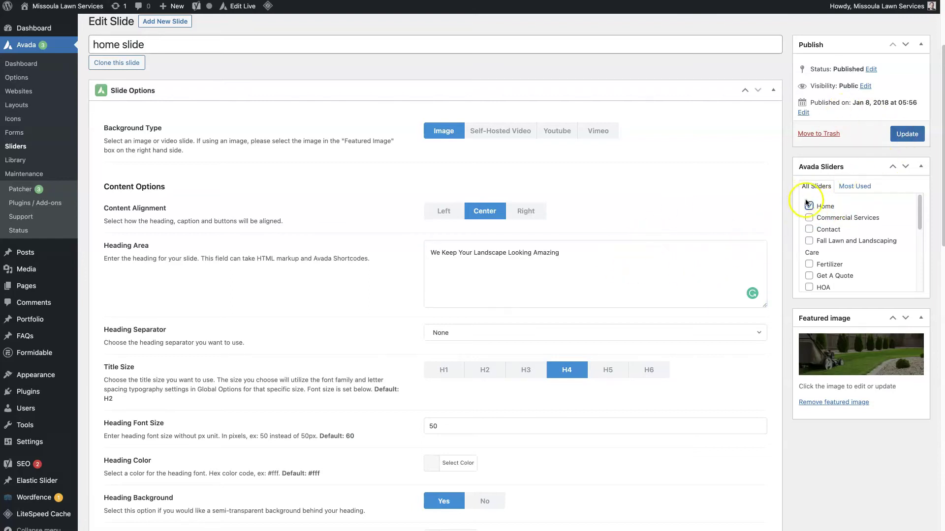
{"action": "scroll", "coordinate": [703, 214], "scroll_direction": "up", "scroll_amount": 3}
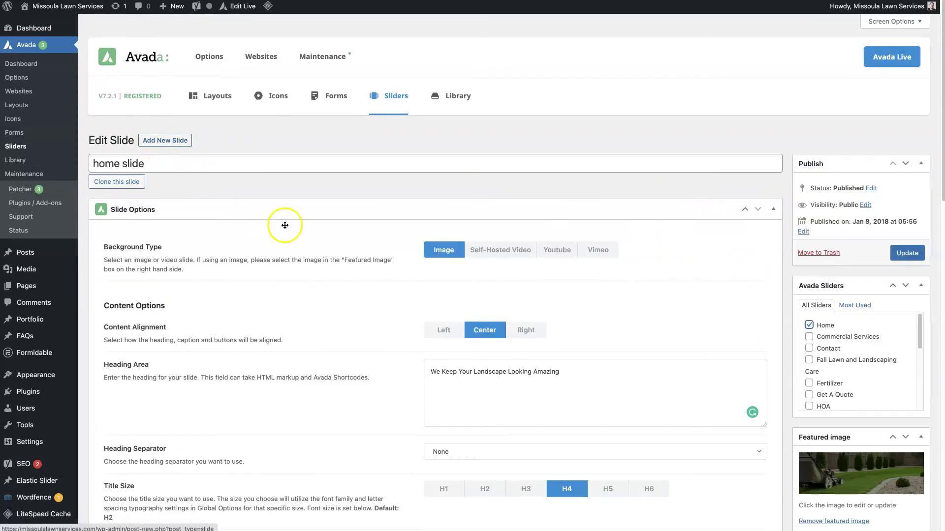
{"action": "scroll", "coordinate": [624, 325], "scroll_direction": "down", "scroll_amount": 2}
{"action": "left_click_drag", "start_coordinate": [532, 295], "coordinate": [410, 295]}
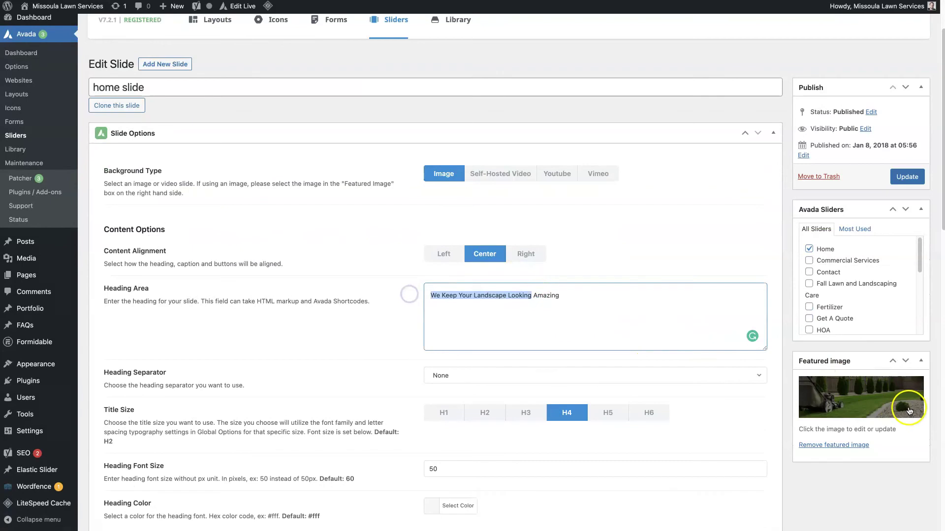
{"action": "left_click", "coordinate": [736, 397]}
Check the Button #1 shortcode, then preview the slide on the live homepage.
{"action": "scroll", "coordinate": [733, 402], "scroll_direction": "down", "scroll_amount": 6}
{"action": "scroll", "coordinate": [720, 399], "scroll_direction": "down", "scroll_amount": 10}
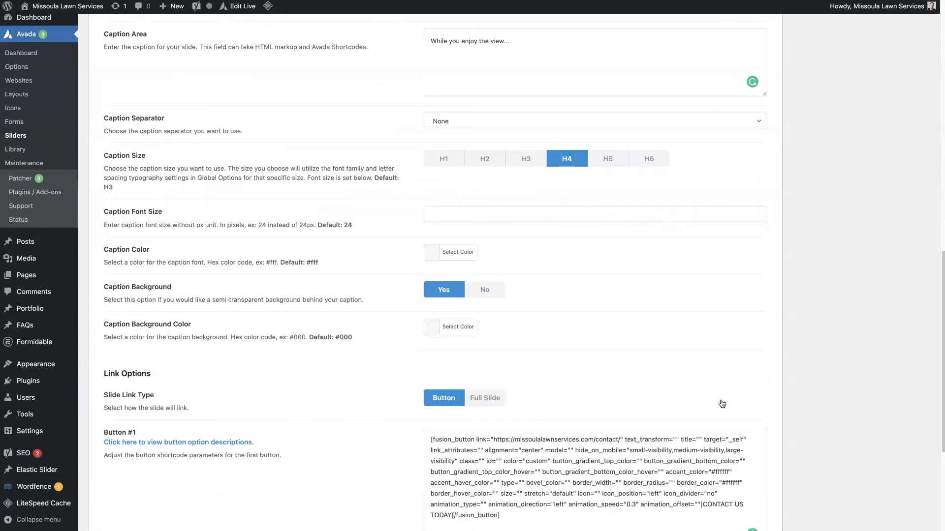
{"action": "left_click_drag", "start_coordinate": [558, 345], "coordinate": [339, 225]}
{"action": "left_click", "coordinate": [526, 286]}
{"action": "scroll", "coordinate": [566, 300], "scroll_direction": "up", "scroll_amount": 17}
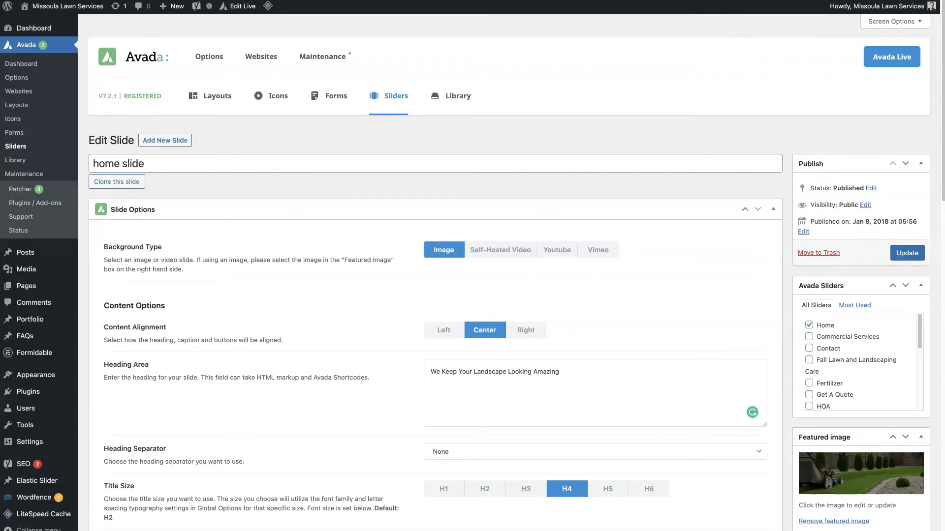
{"action": "key", "text": "ctrl+Tab"}
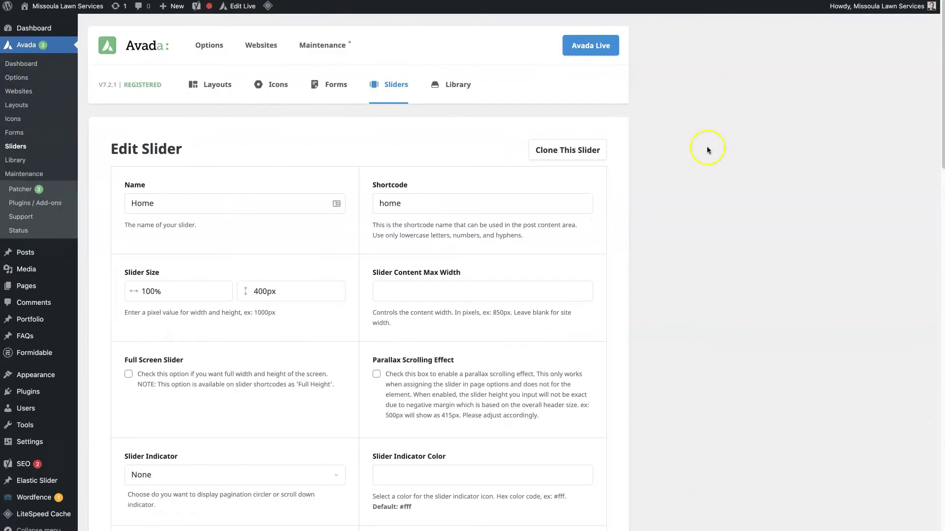
{"action": "scroll", "coordinate": [692, 237], "scroll_direction": "down", "scroll_amount": 10}
{"action": "left_click_drag", "start_coordinate": [412, 210], "coordinate": [371, 210]}
{"action": "left_click", "coordinate": [413, 244]}
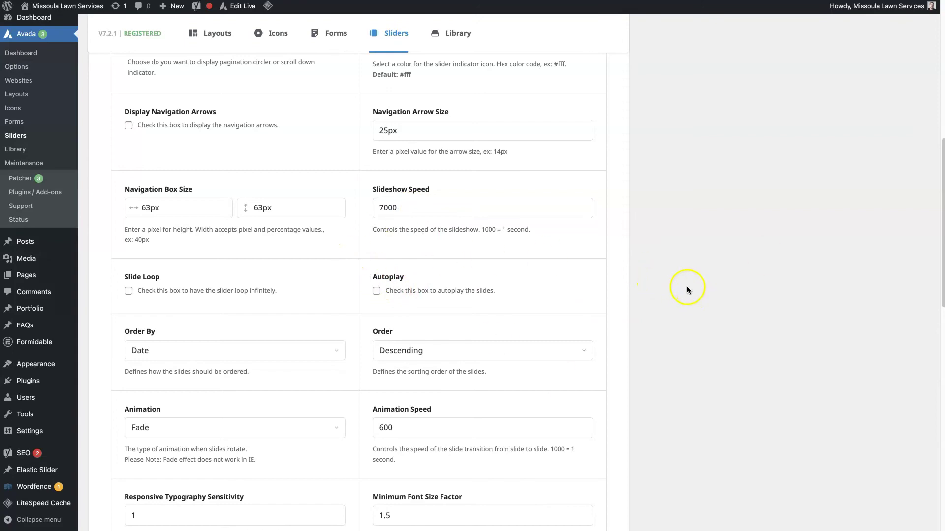
{"action": "scroll", "coordinate": [686, 282], "scroll_direction": "down", "scroll_amount": 3}
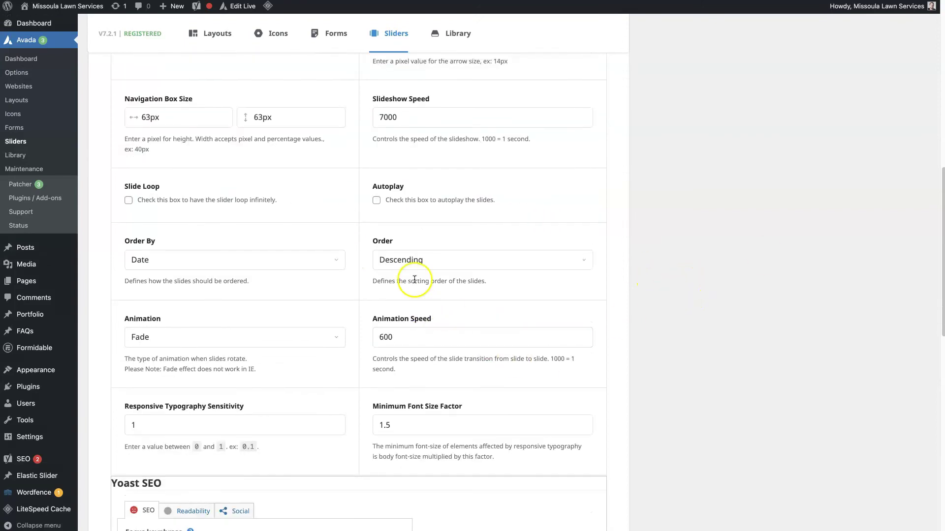
{"action": "left_click", "coordinate": [415, 266]}
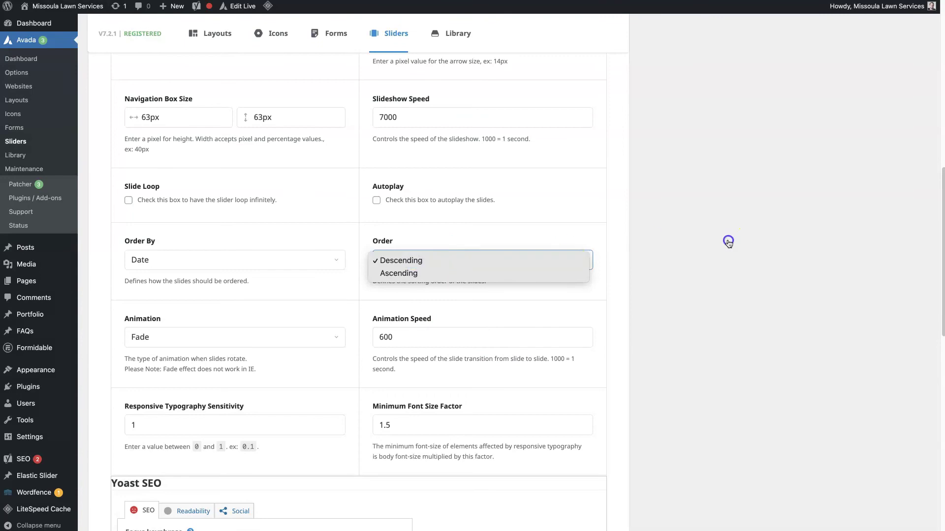
{"action": "left_click", "coordinate": [664, 334]}
{"action": "scroll", "coordinate": [664, 334], "scroll_direction": "down", "scroll_amount": 5}
{"action": "scroll", "coordinate": [663, 334], "scroll_direction": "down", "scroll_amount": 4}
{"action": "scroll", "coordinate": [663, 334], "scroll_direction": "up", "scroll_amount": 10}
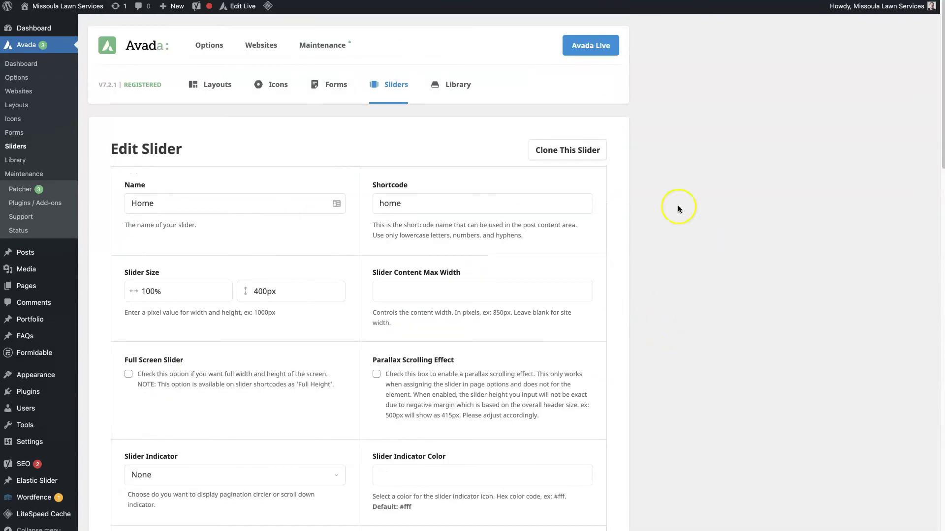
{"action": "mouse_move", "coordinate": [388, 85]}
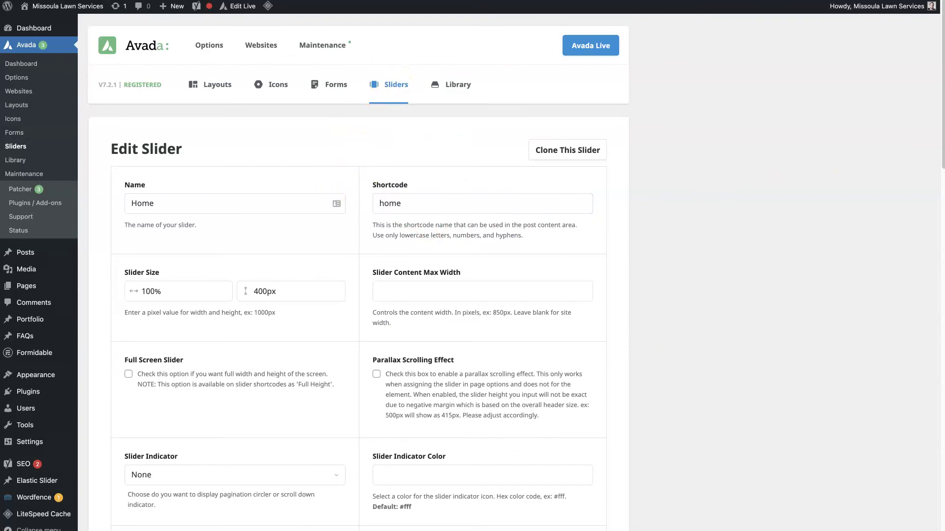